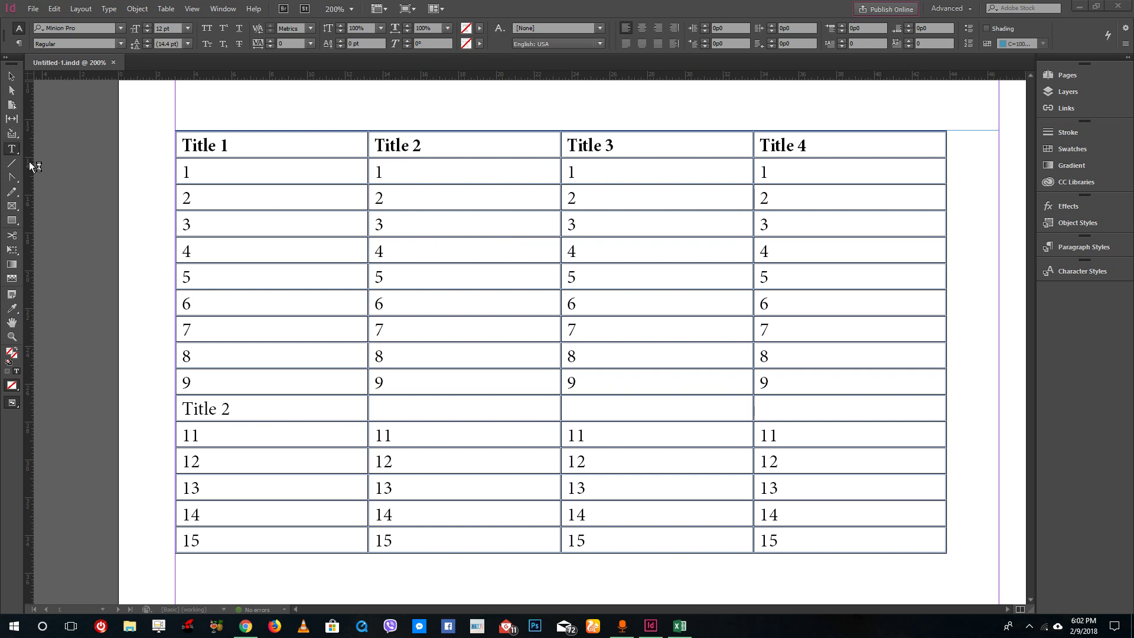
Narrow the Title 1 and Title 2 columns by dragging their column borders.
click(12, 149)
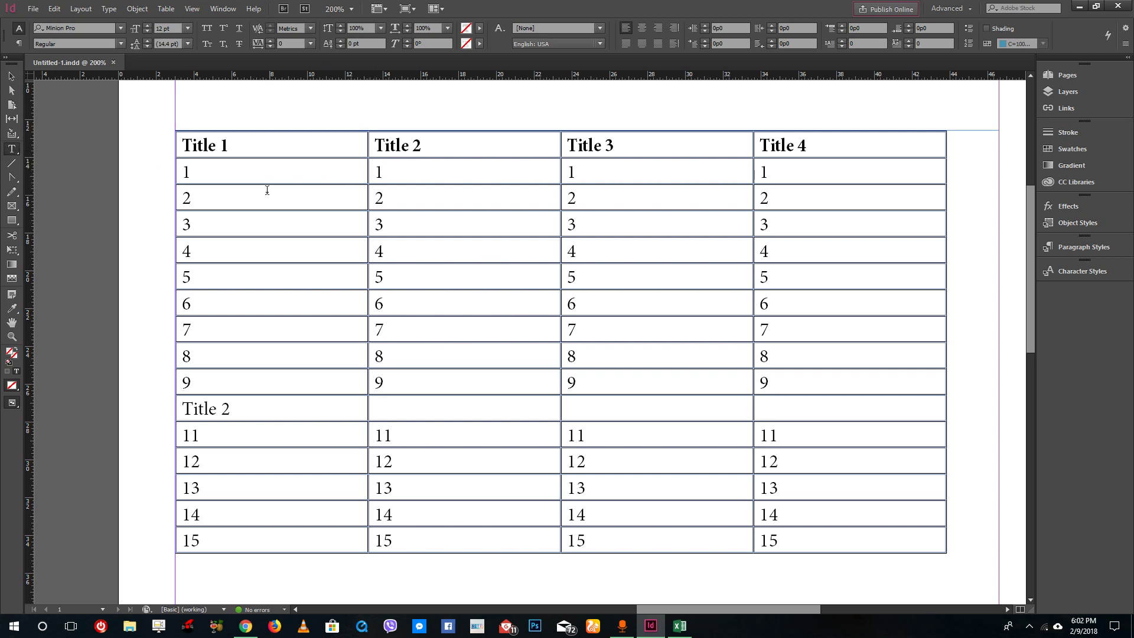
click(225, 171)
drag(367, 197, 269, 201)
drag(459, 190, 362, 205)
drag(551, 200, 490, 215)
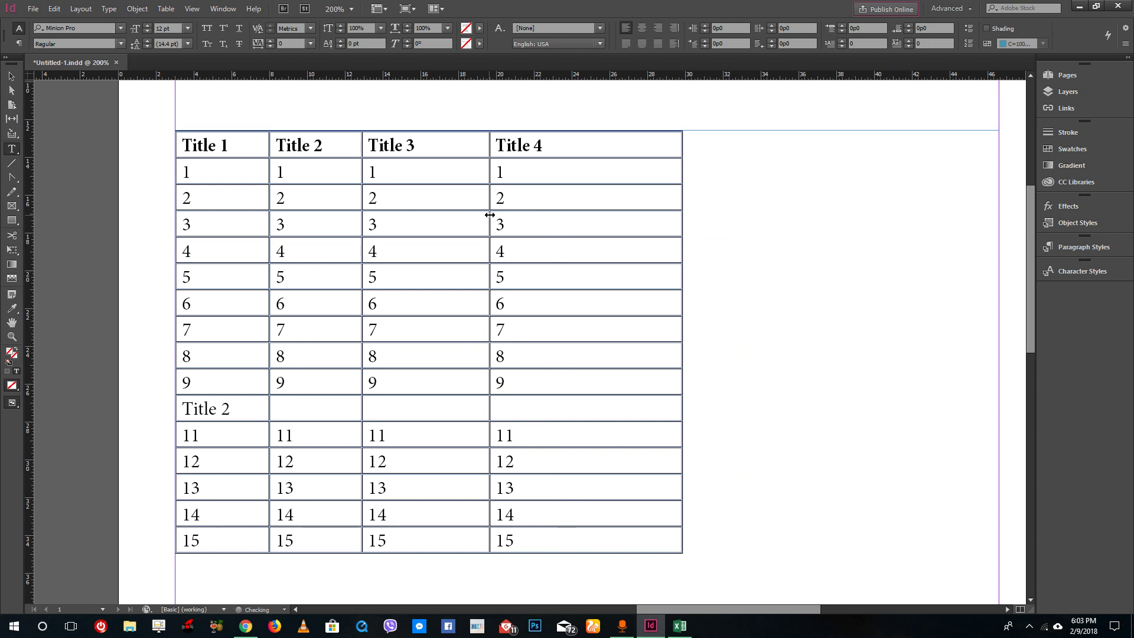
drag(362, 218, 435, 222)
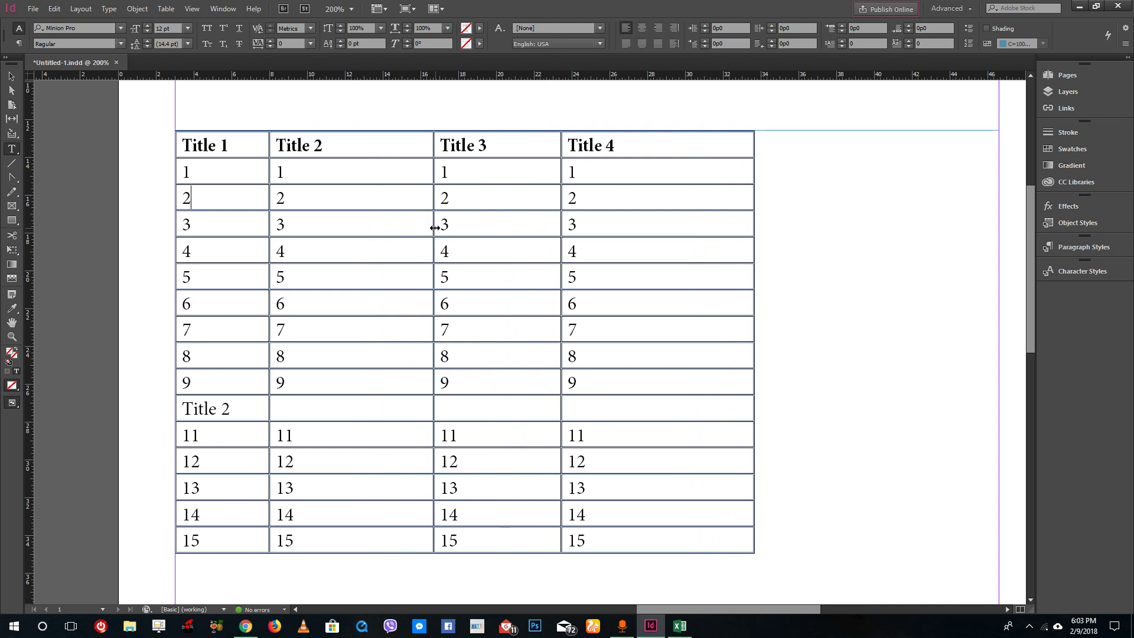
drag(434, 227, 381, 225)
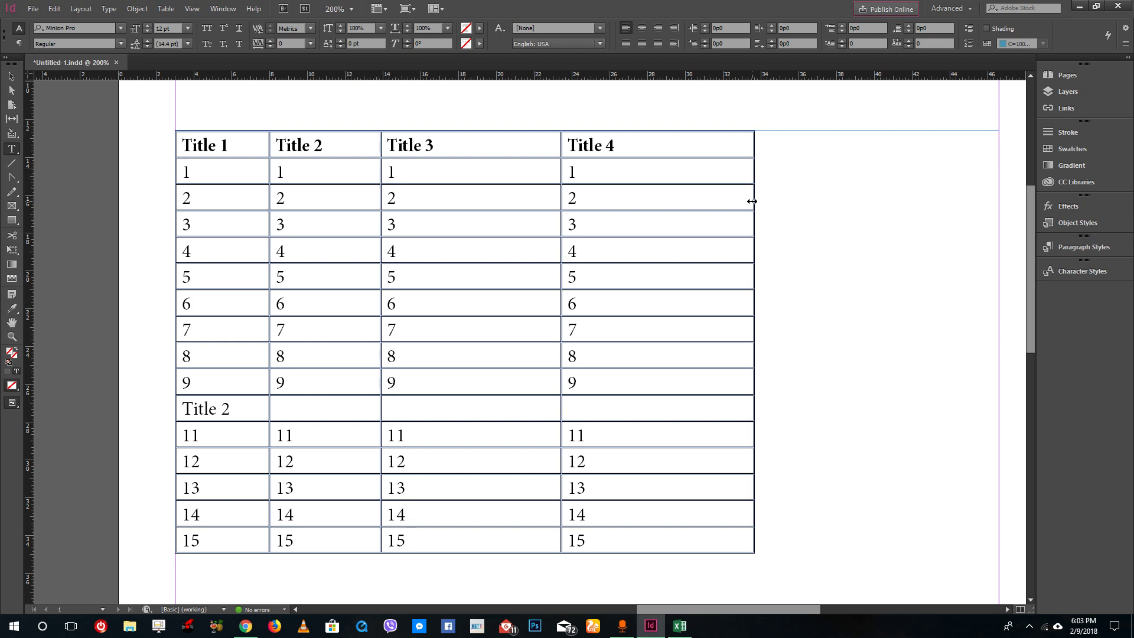
Shrink the whole table to about two-thirds of the page width, then select the header row.
drag(751, 201, 998, 196)
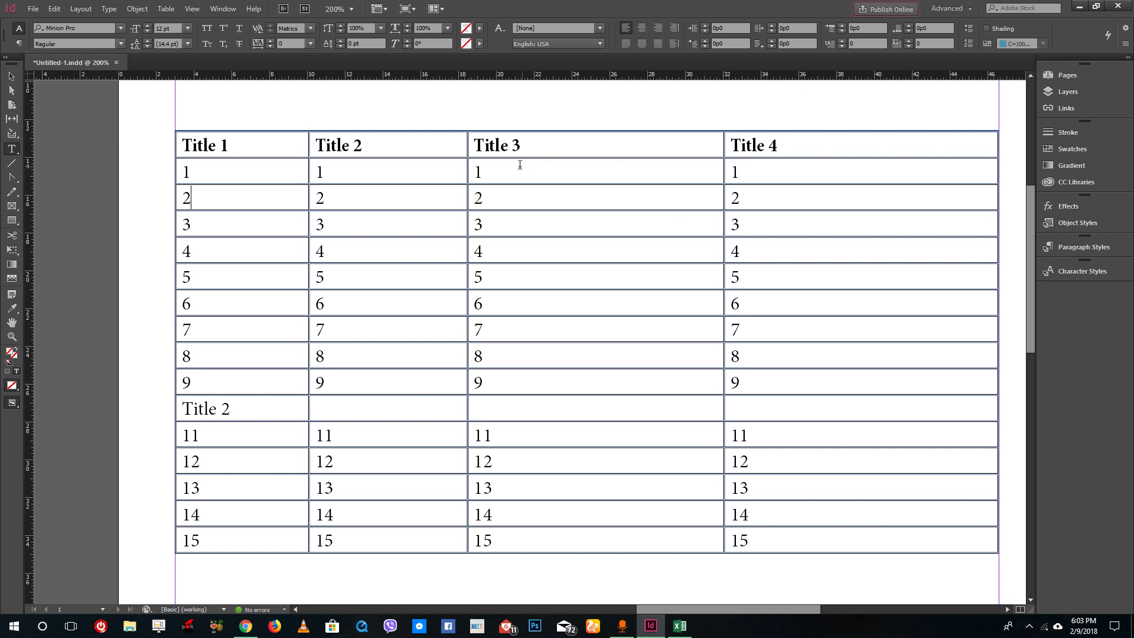
click(438, 197)
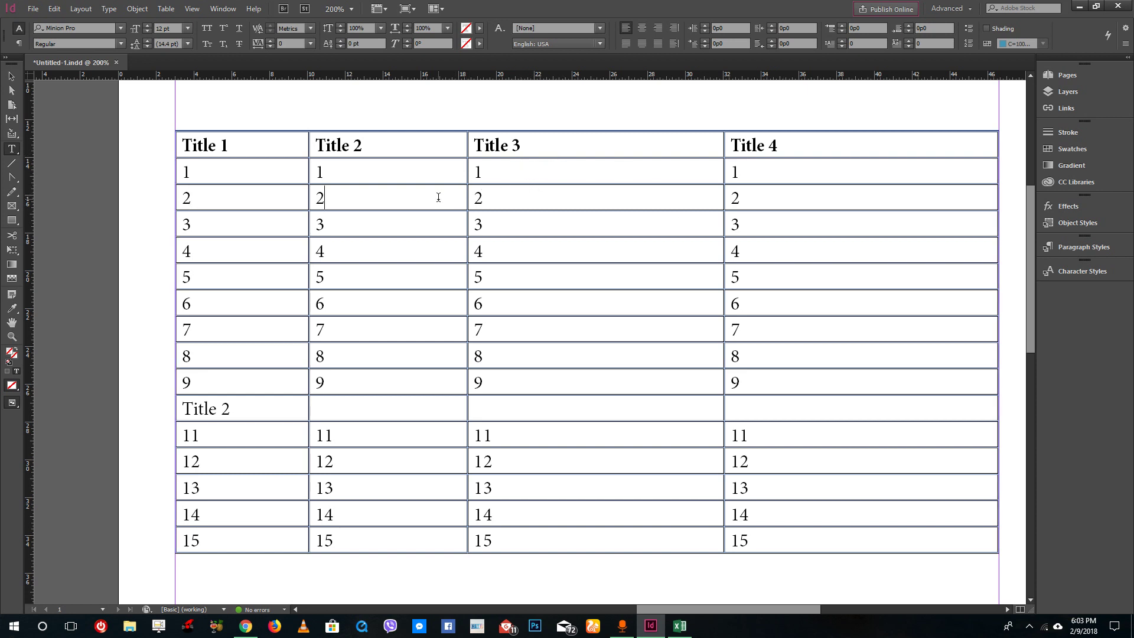
drag(996, 170, 704, 189)
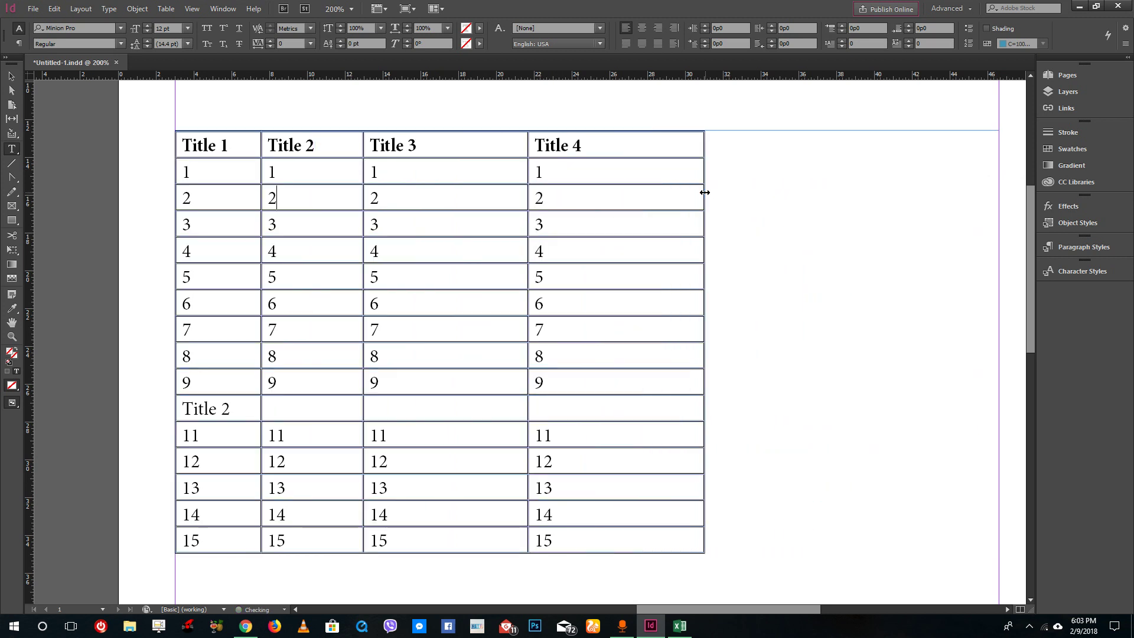
drag(605, 148, 210, 146)
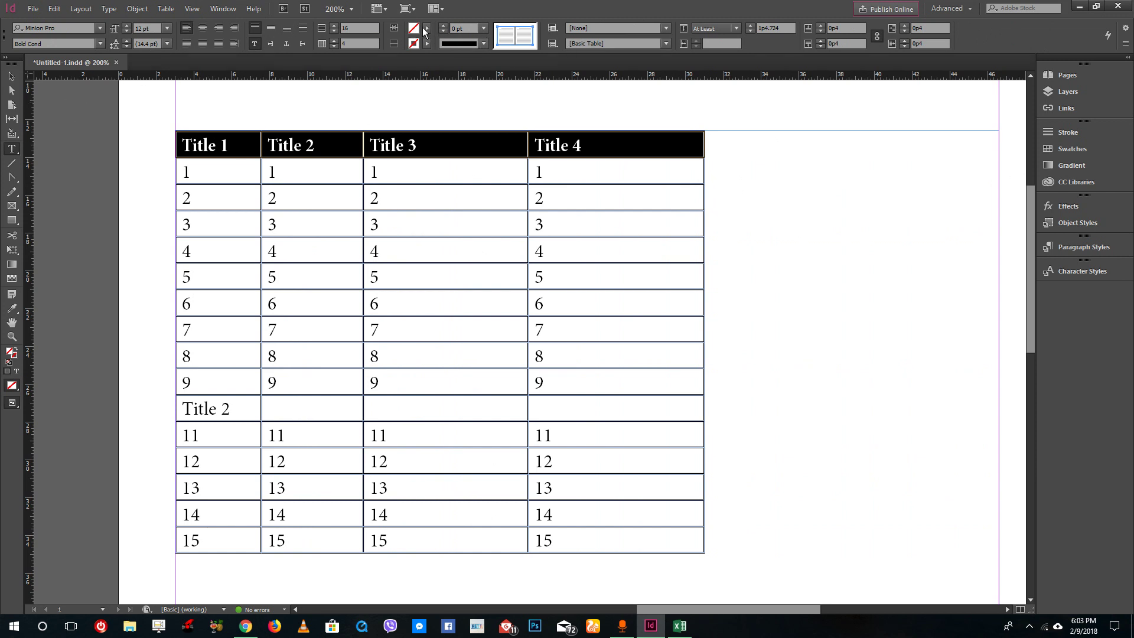
Try rotating the header row text, then return it to normal upright orientation.
click(271, 45)
click(271, 46)
click(256, 45)
click(270, 44)
click(255, 45)
click(287, 45)
click(255, 45)
Add two rows and a fifth column, then widen the table to the full page width.
click(335, 27)
click(335, 27)
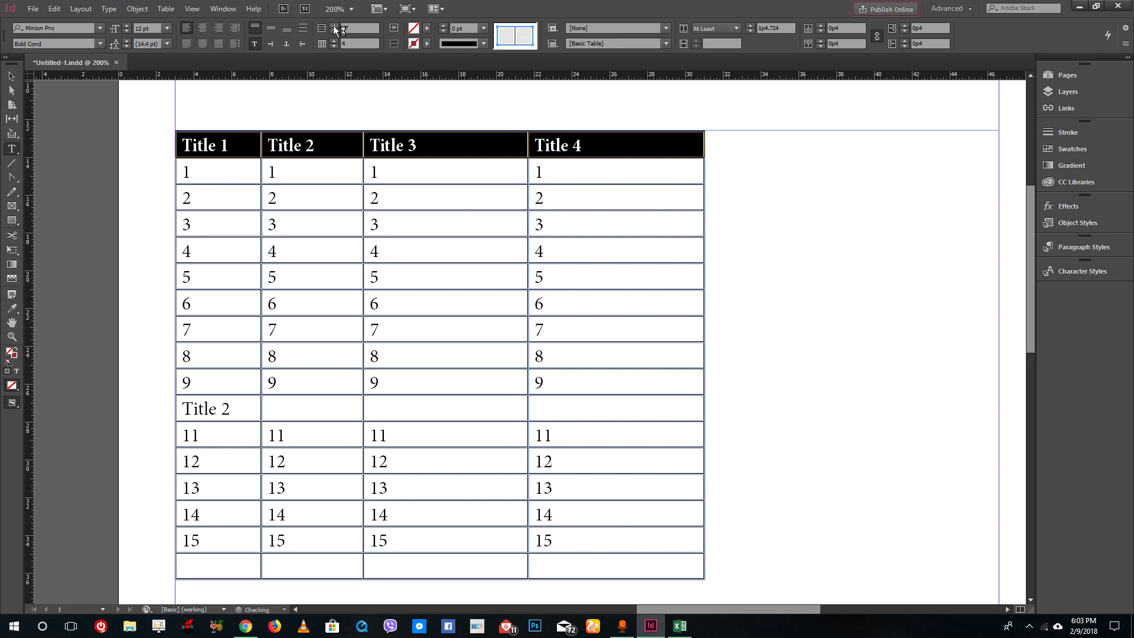
click(334, 39)
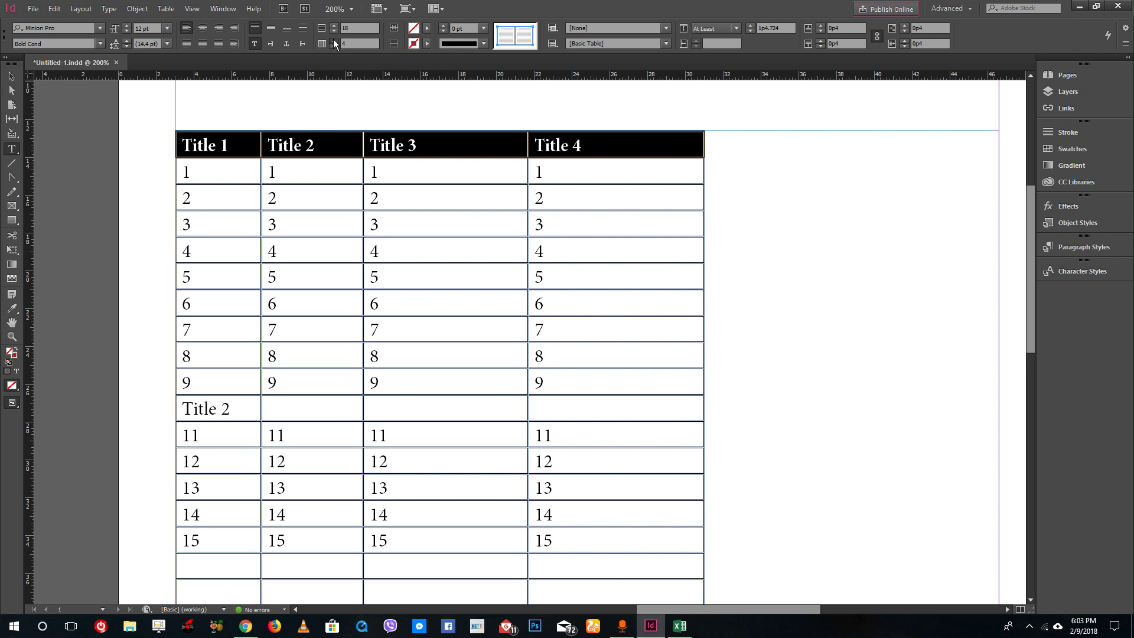
click(335, 40)
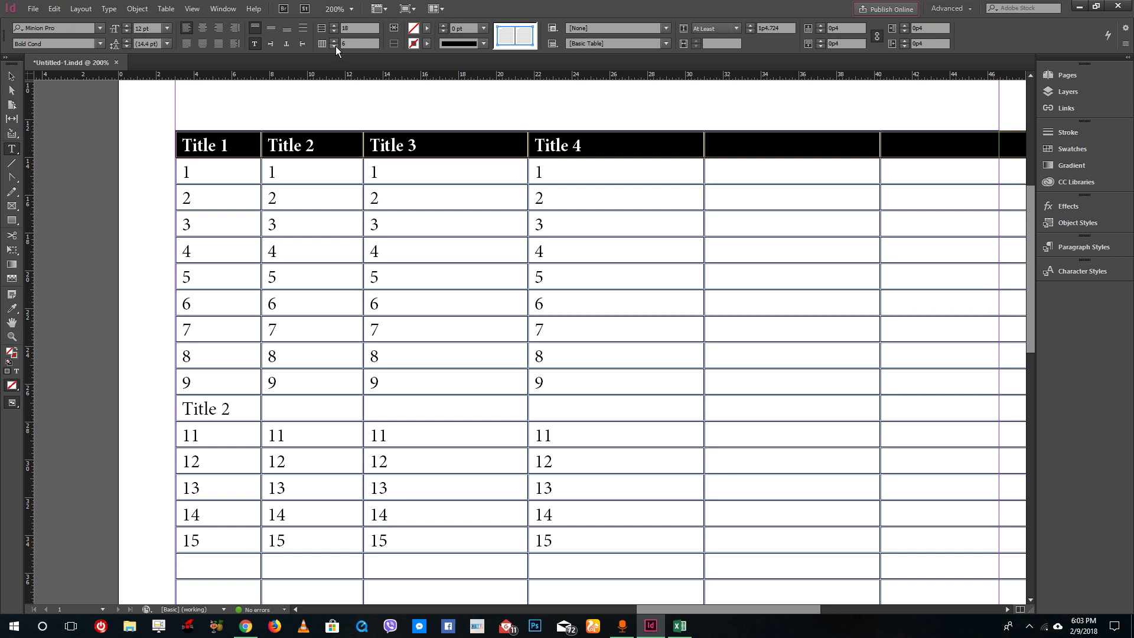
click(334, 46)
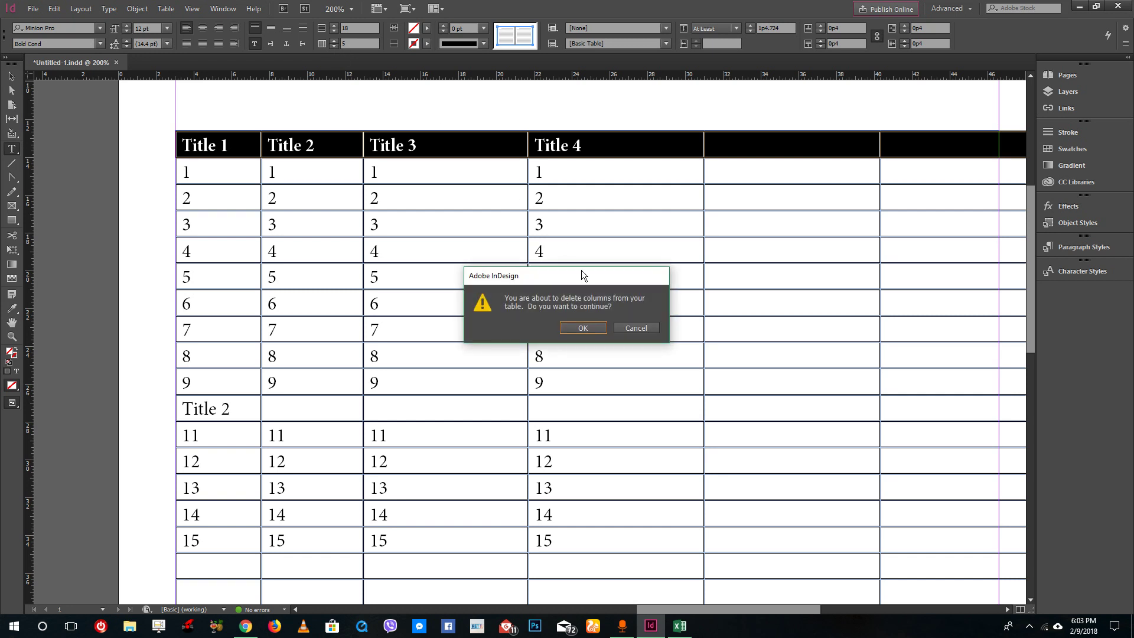
click(588, 331)
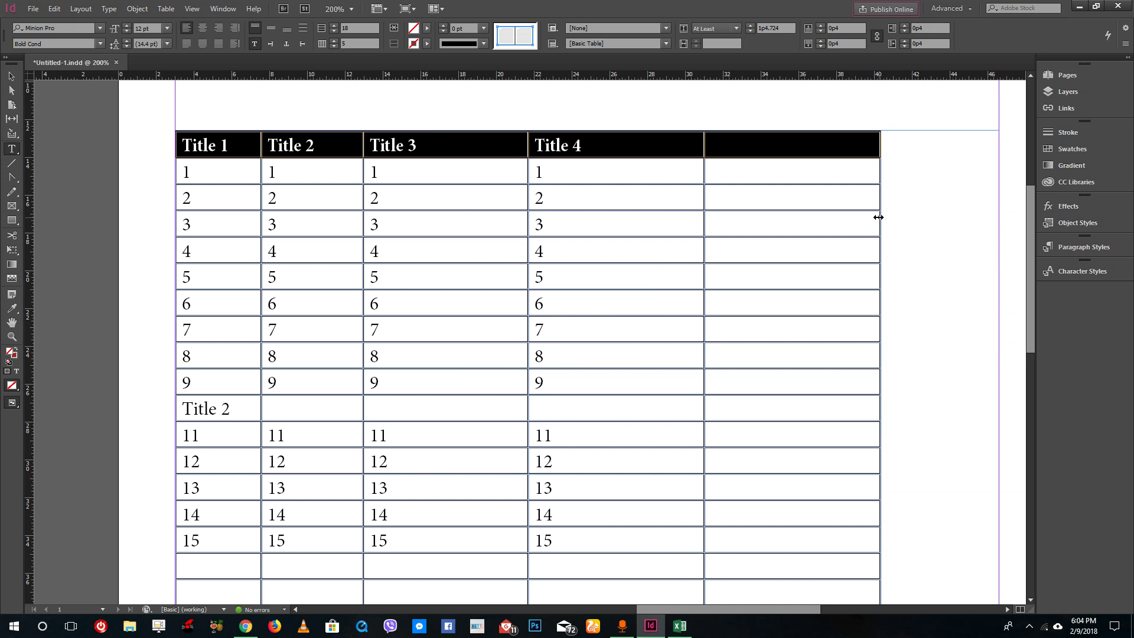
drag(883, 217, 1000, 223)
click(802, 224)
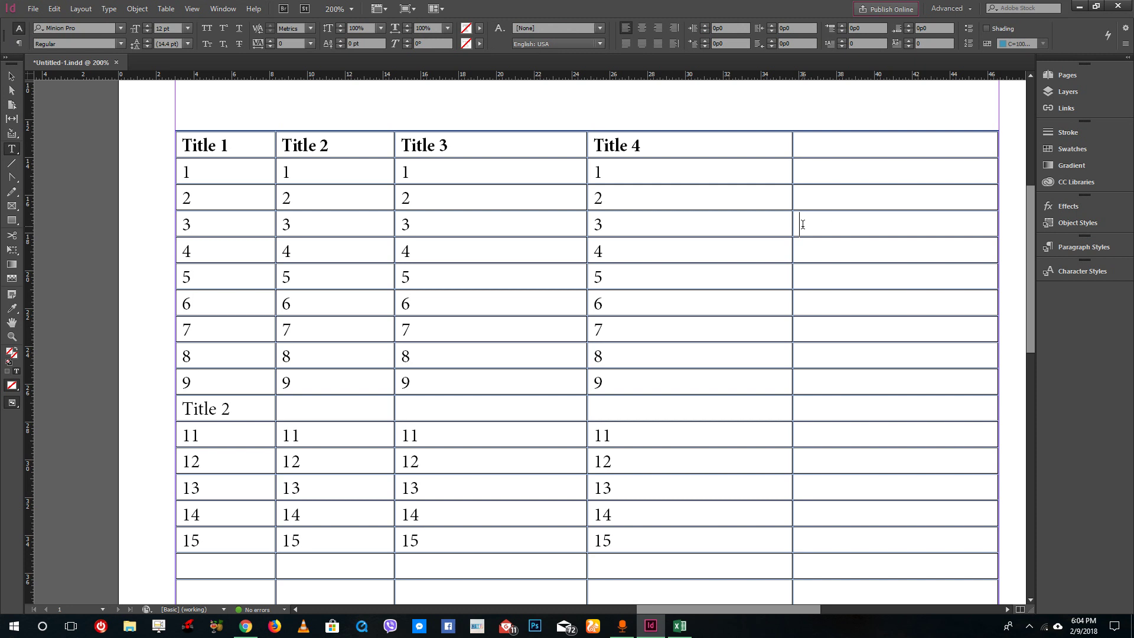
Insert three rows above the header, then undo the insertion.
click(700, 253)
scroll(489, 291, down, 2)
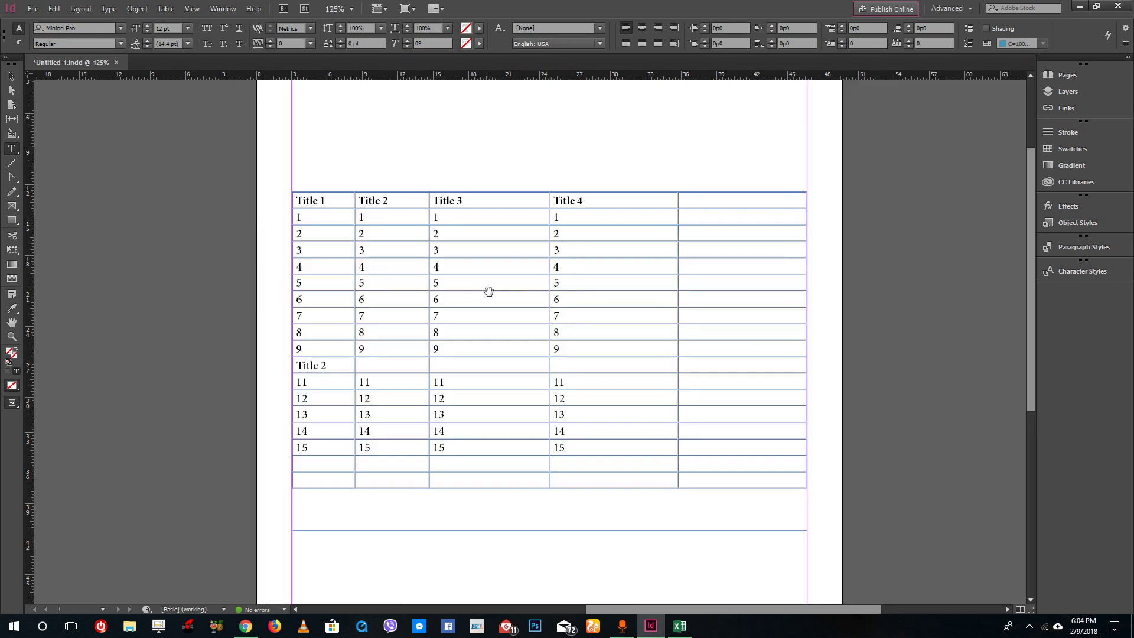
click(166, 9)
mouse_move(228, 98)
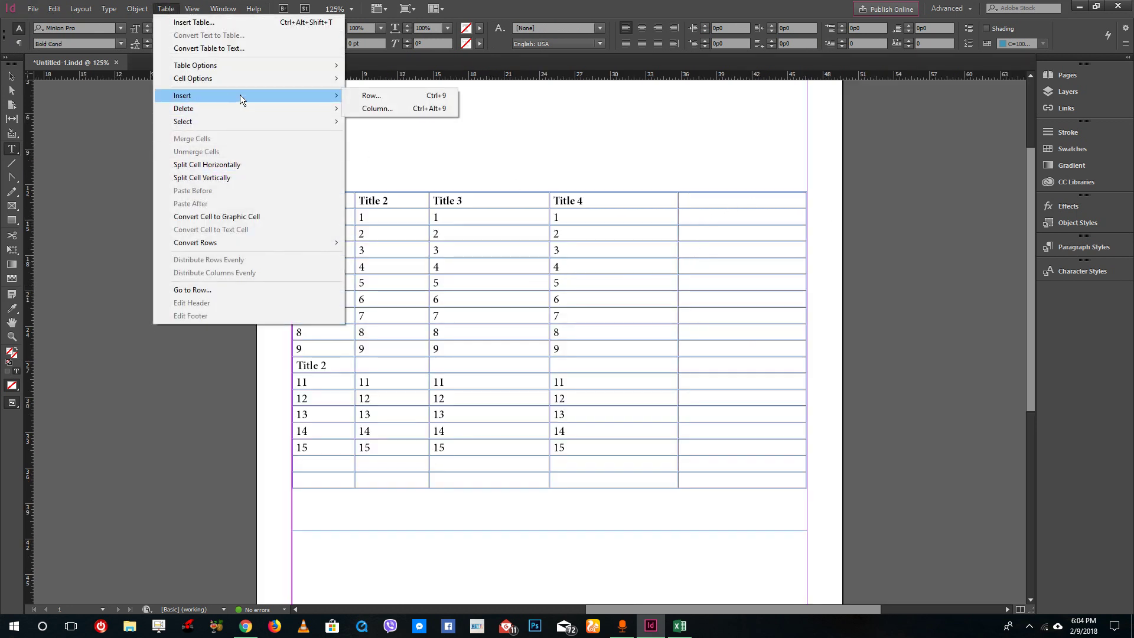
click(440, 98)
text(3)
click(617, 292)
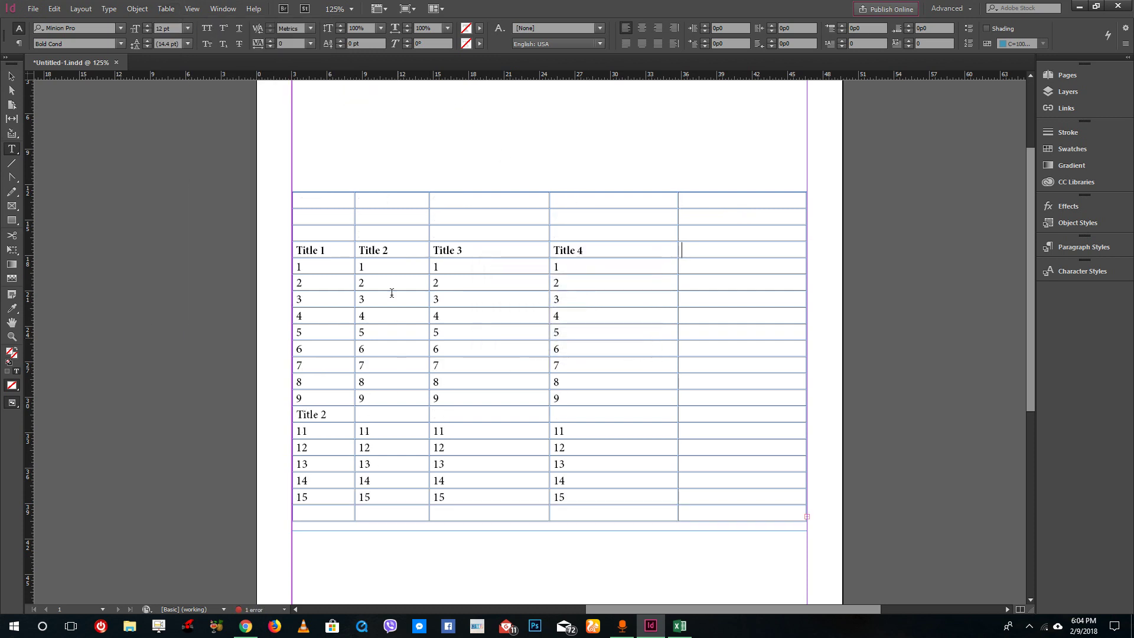
drag(347, 196, 351, 234)
click(392, 231)
key(ctrl+z)
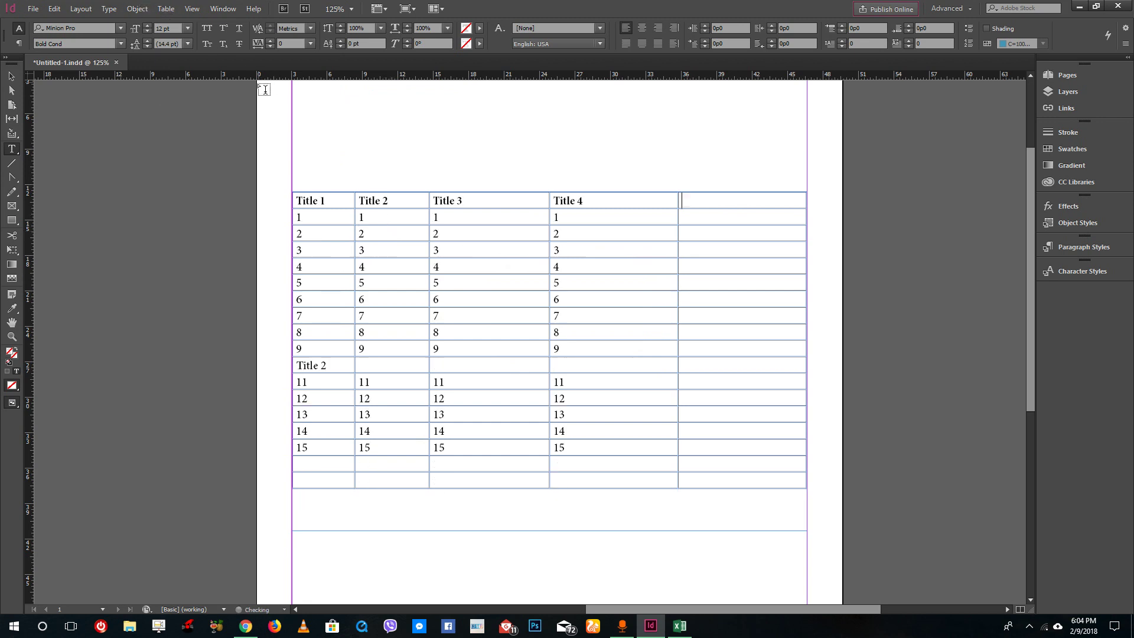
Insert one empty column left of Title 1, then undo it.
click(325, 197)
click(263, 112)
click(166, 8)
mouse_move(236, 99)
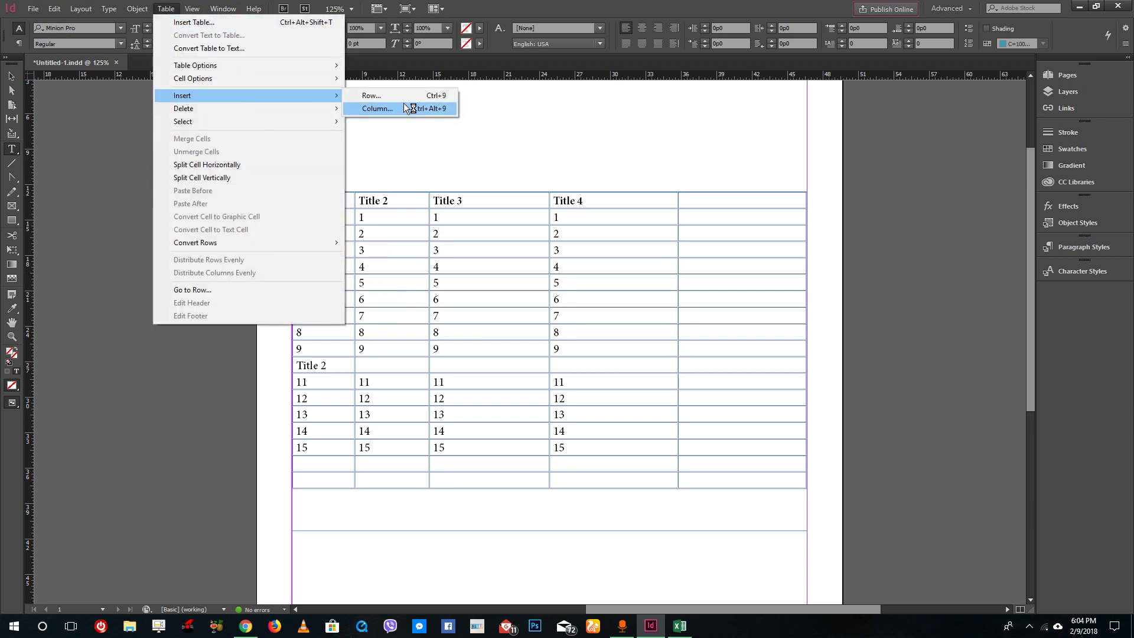
click(406, 107)
click(614, 292)
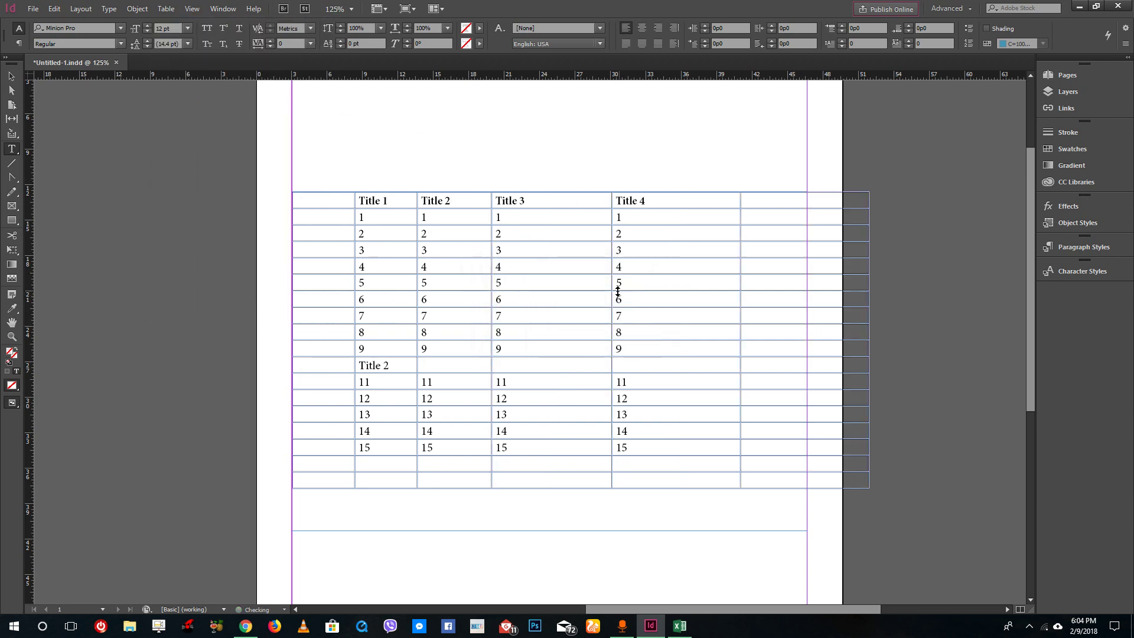
key(ctrl+z)
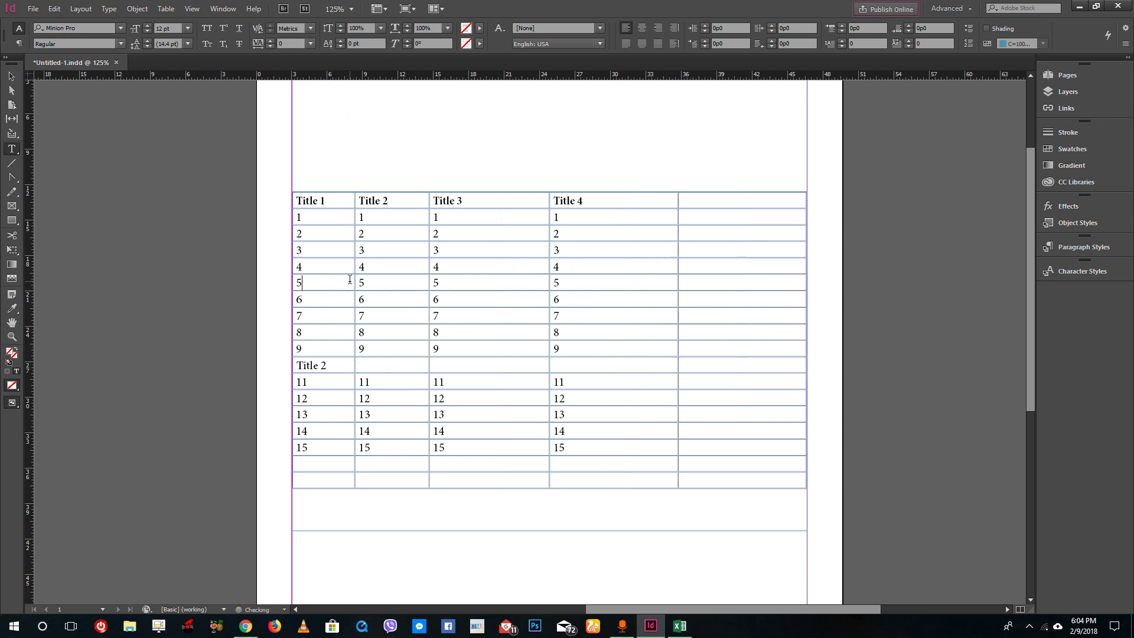
Insert three columns right of Title 2, then undo them to keep five columns.
click(166, 9)
mouse_move(240, 106)
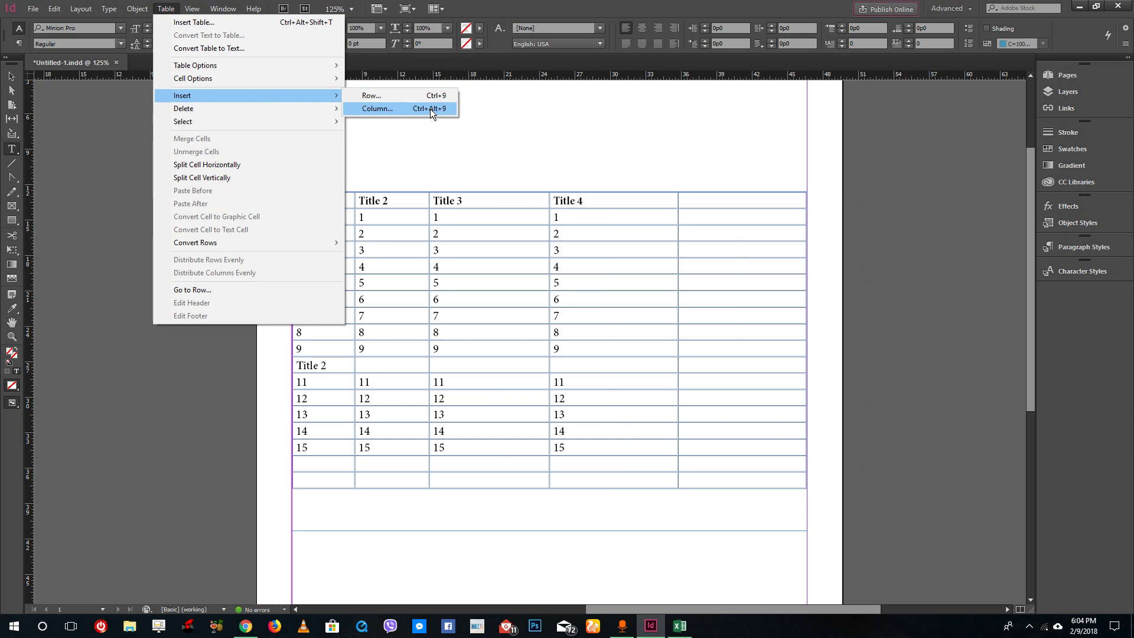
click(431, 110)
click(501, 331)
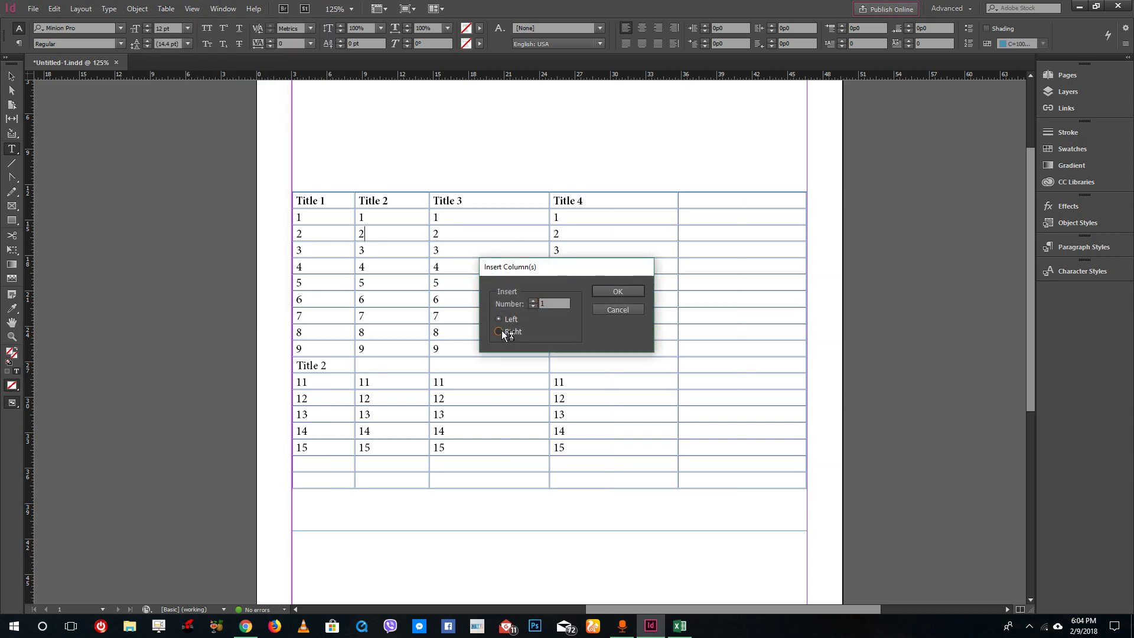
click(618, 292)
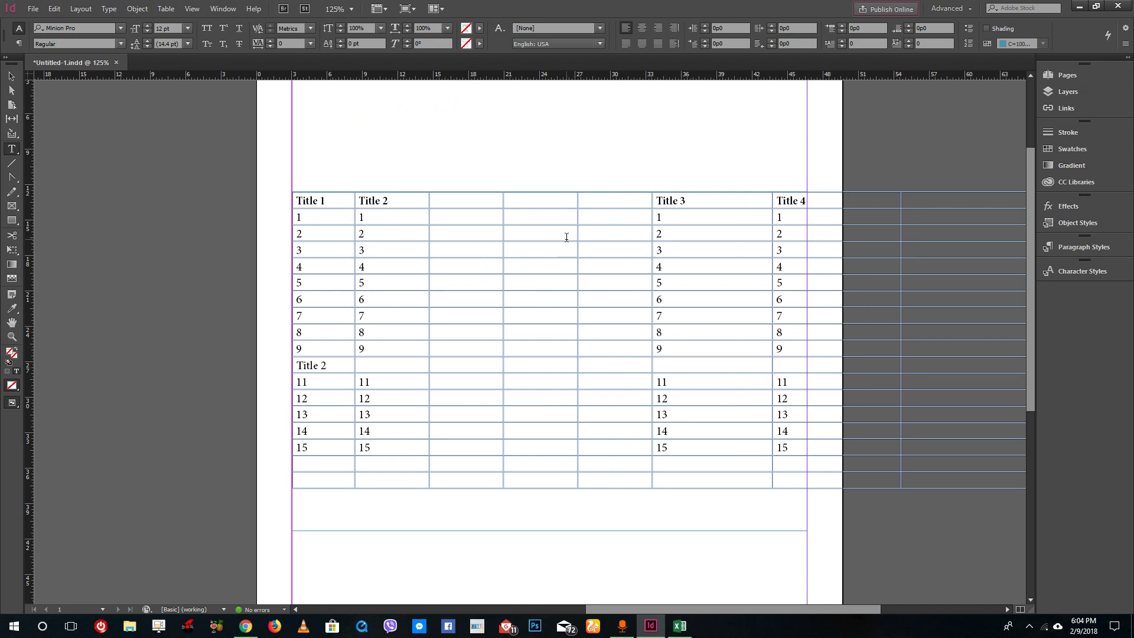
key(ctrl+z)
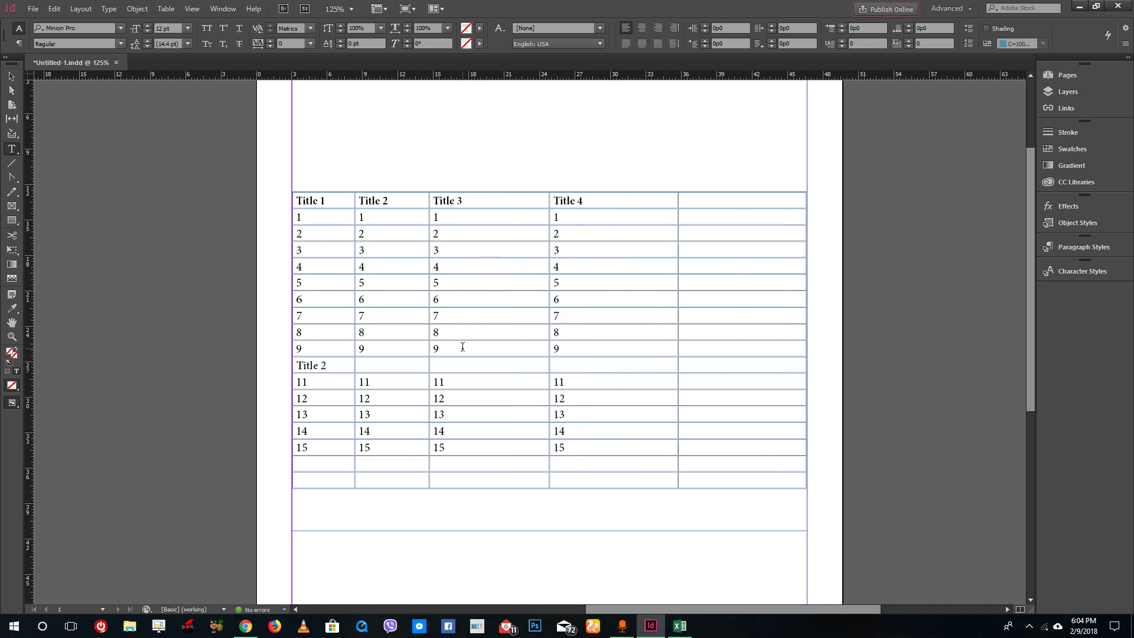
Merge all five cells of the Title 2 row into a single cell with Merge Cells.
drag(719, 366, 316, 363)
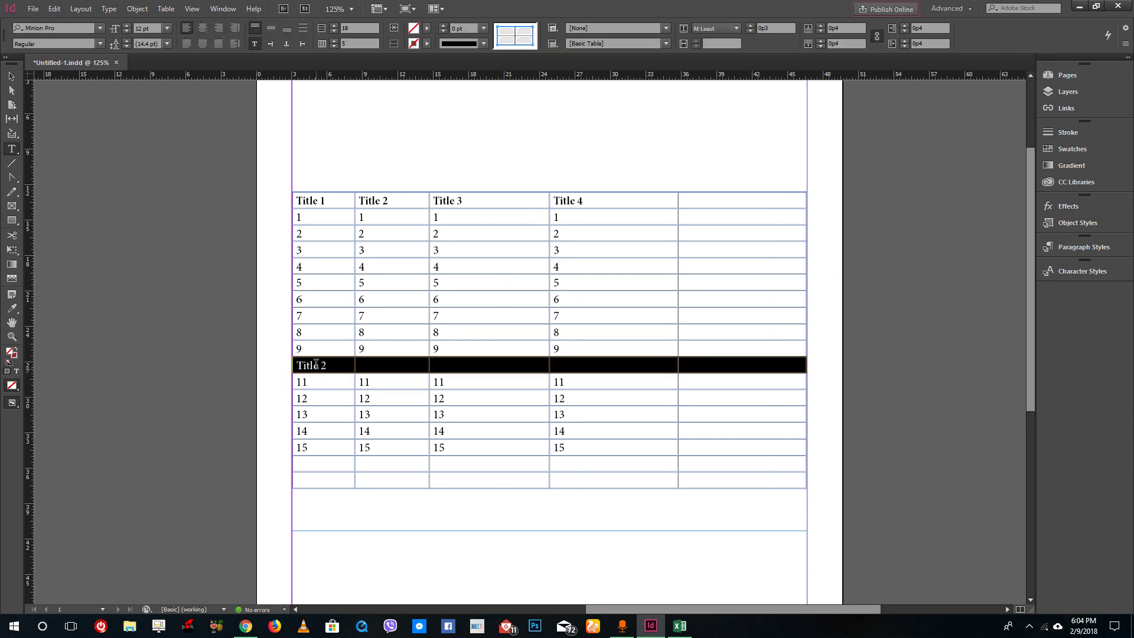
click(166, 8)
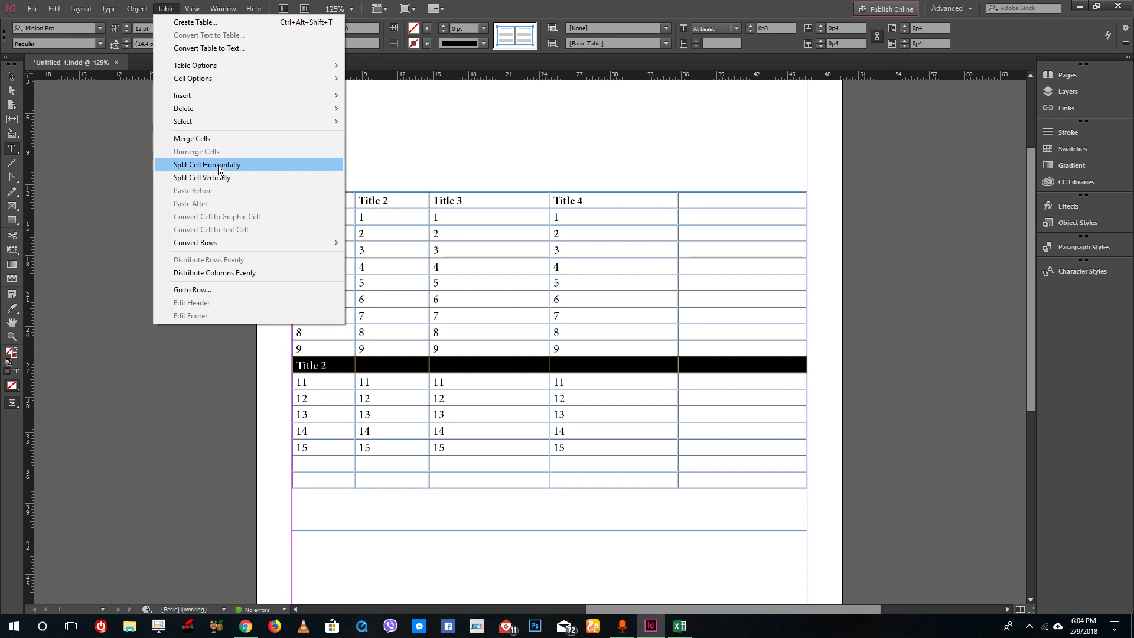
click(200, 139)
click(471, 442)
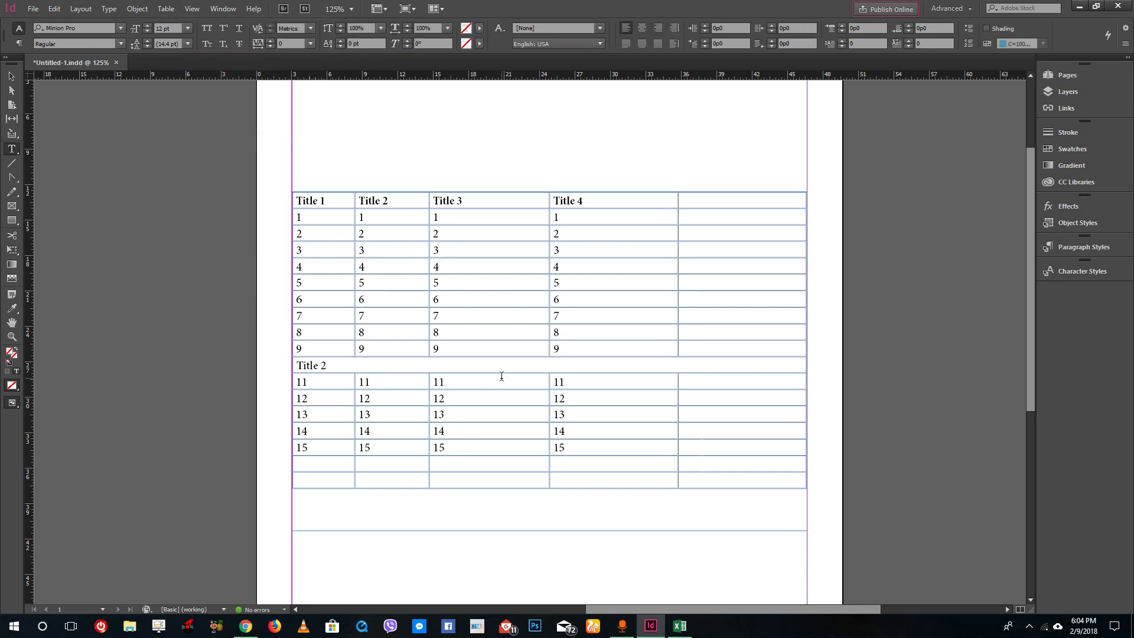
click(725, 382)
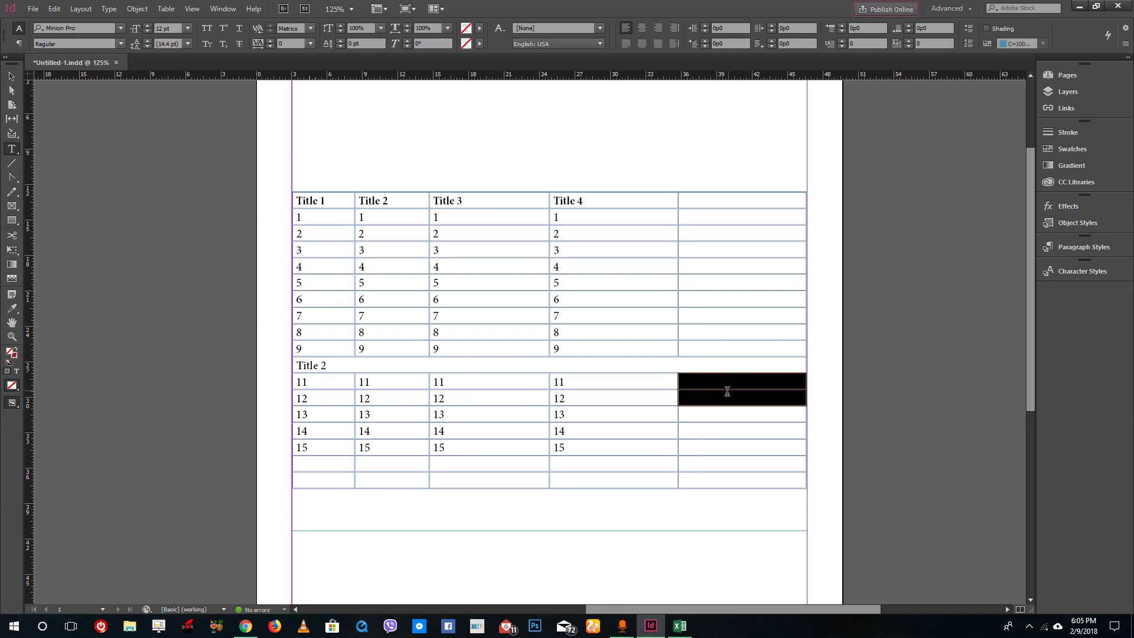
Split the fifth-column cells of rows 11 and 12 vertically, then select row 14's fifth-column cell.
drag(744, 400, 738, 382)
click(166, 9)
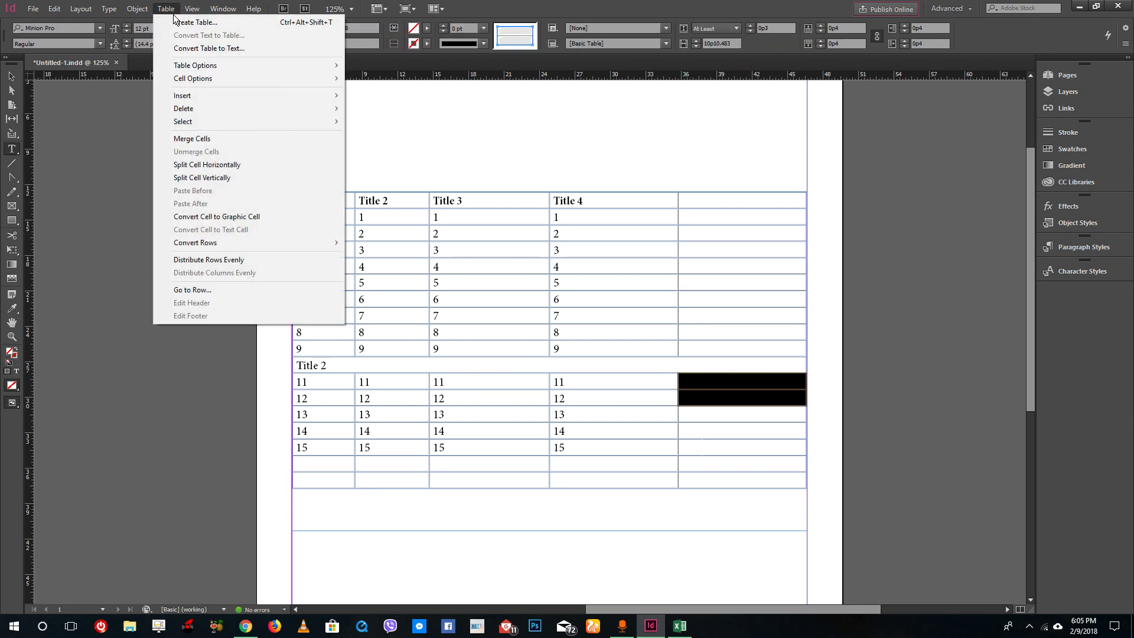
click(221, 177)
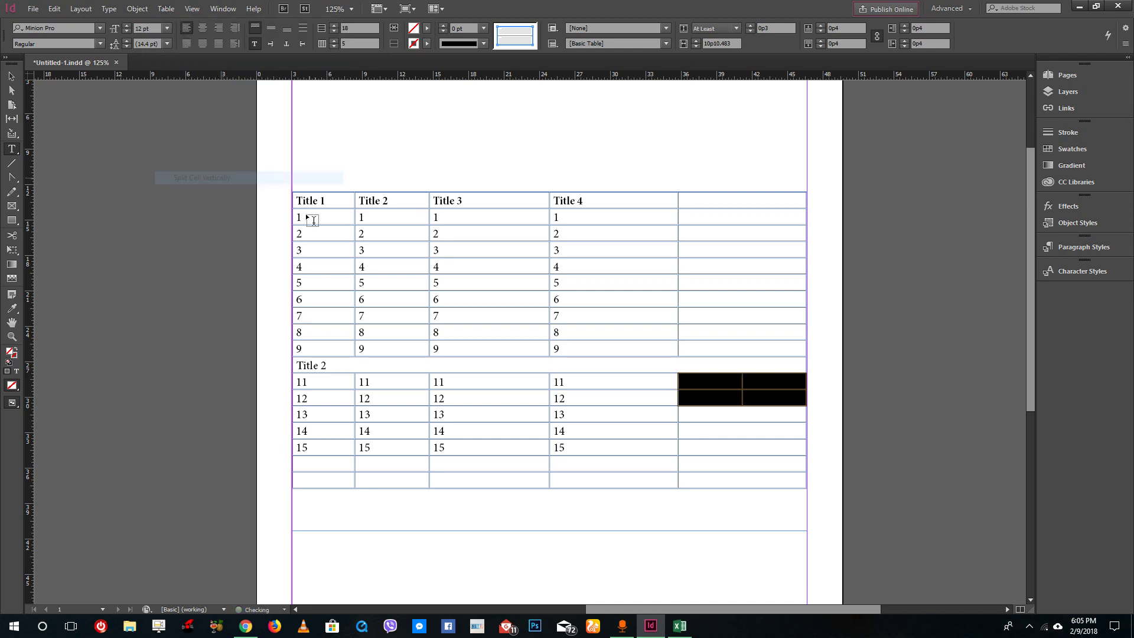
click(773, 399)
drag(731, 377, 757, 394)
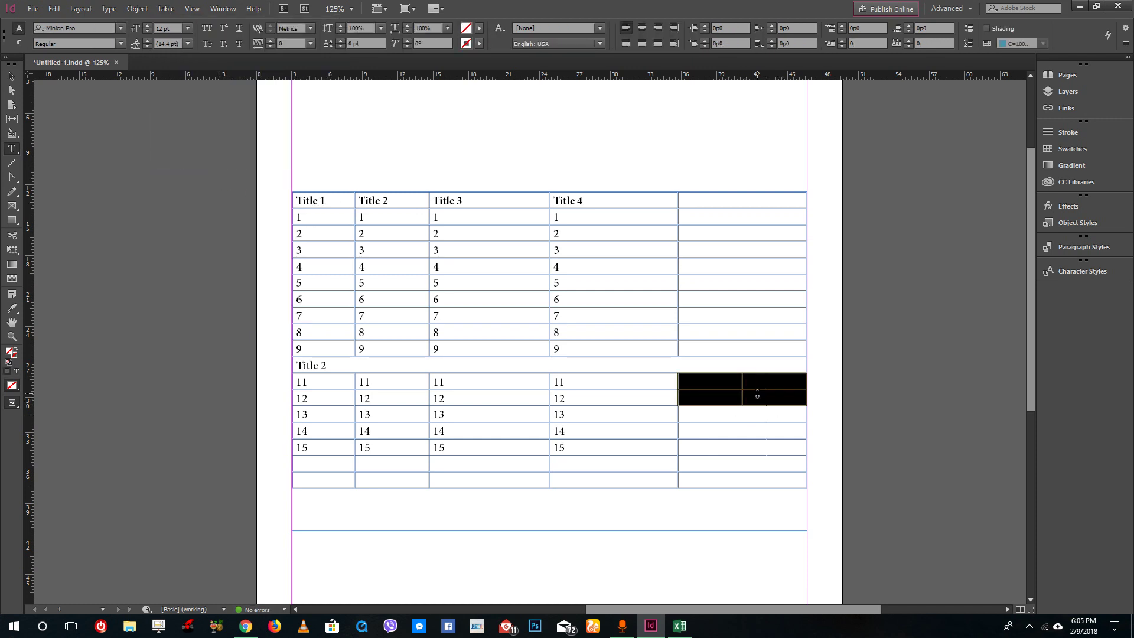
click(752, 426)
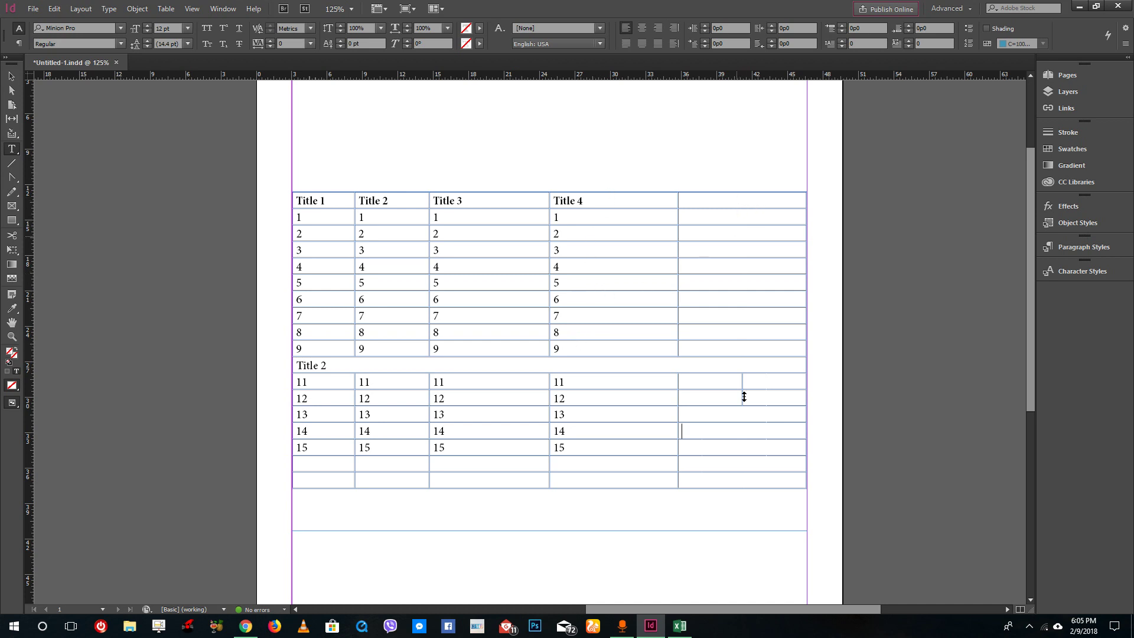
drag(716, 417, 714, 436)
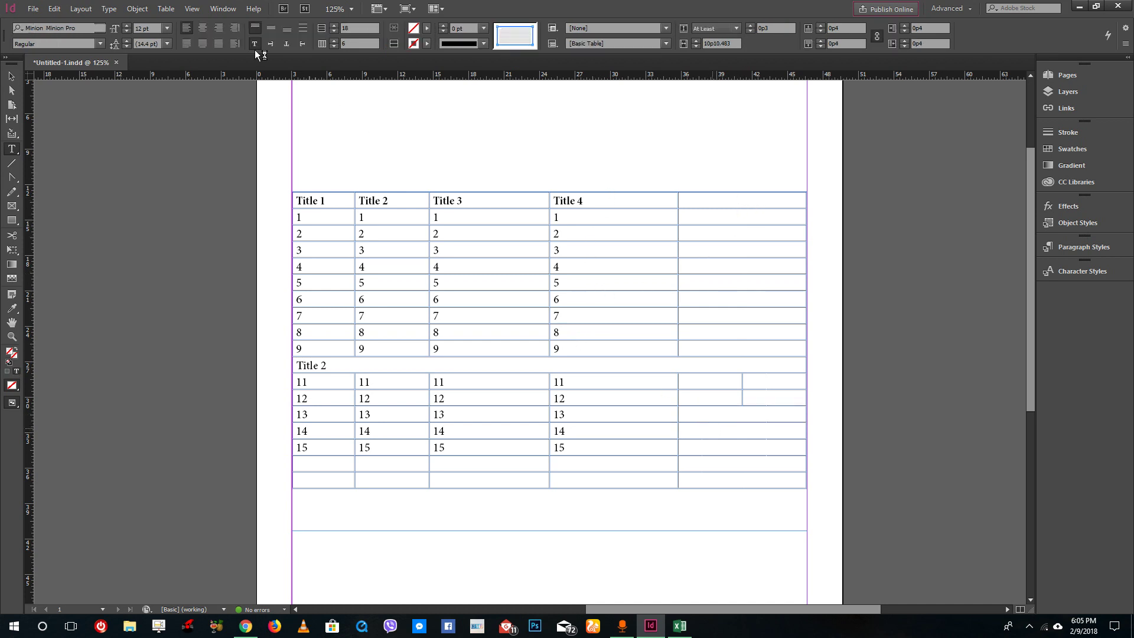
click(191, 8)
Split row 14's fifth-column cell into side-by-side halves and row 13's into stacked cells.
mouse_move(166, 8)
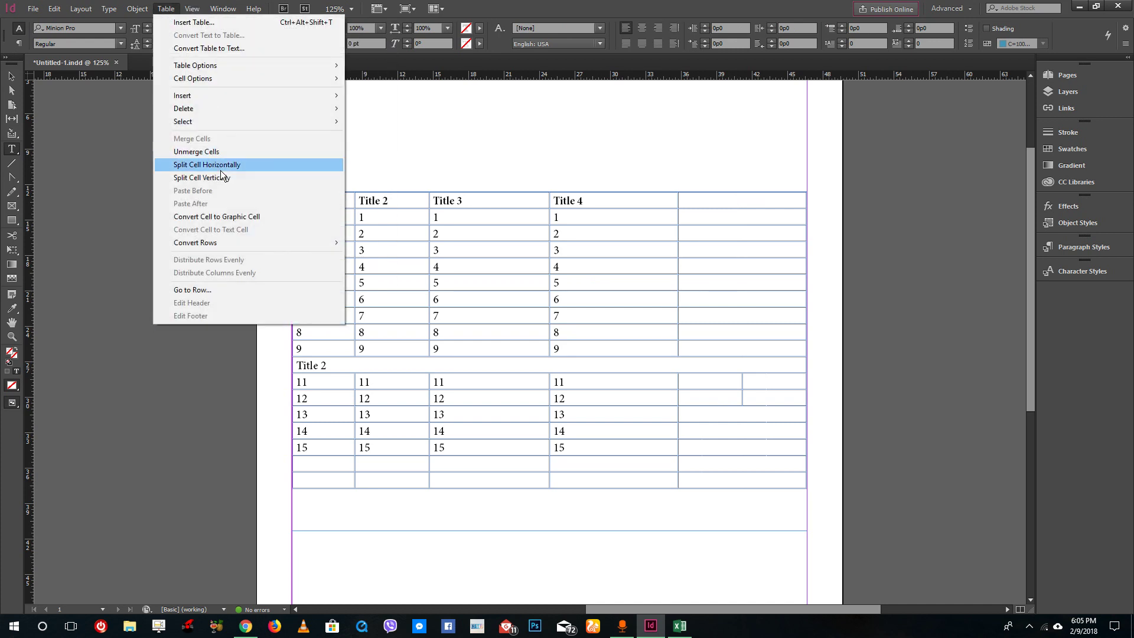
click(225, 177)
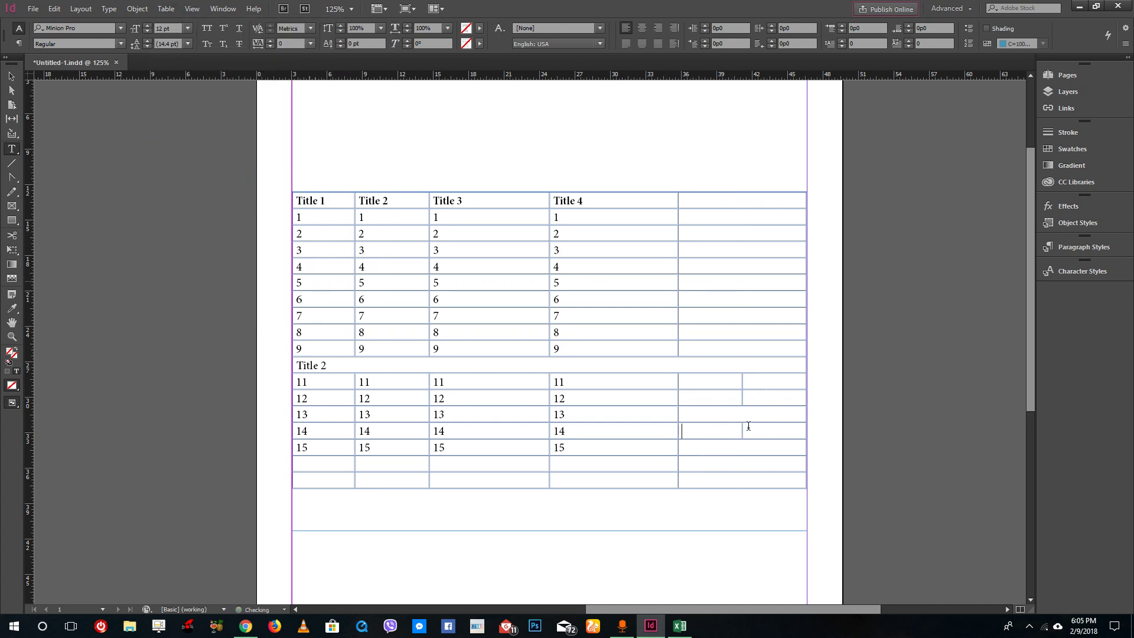
click(166, 9)
click(233, 167)
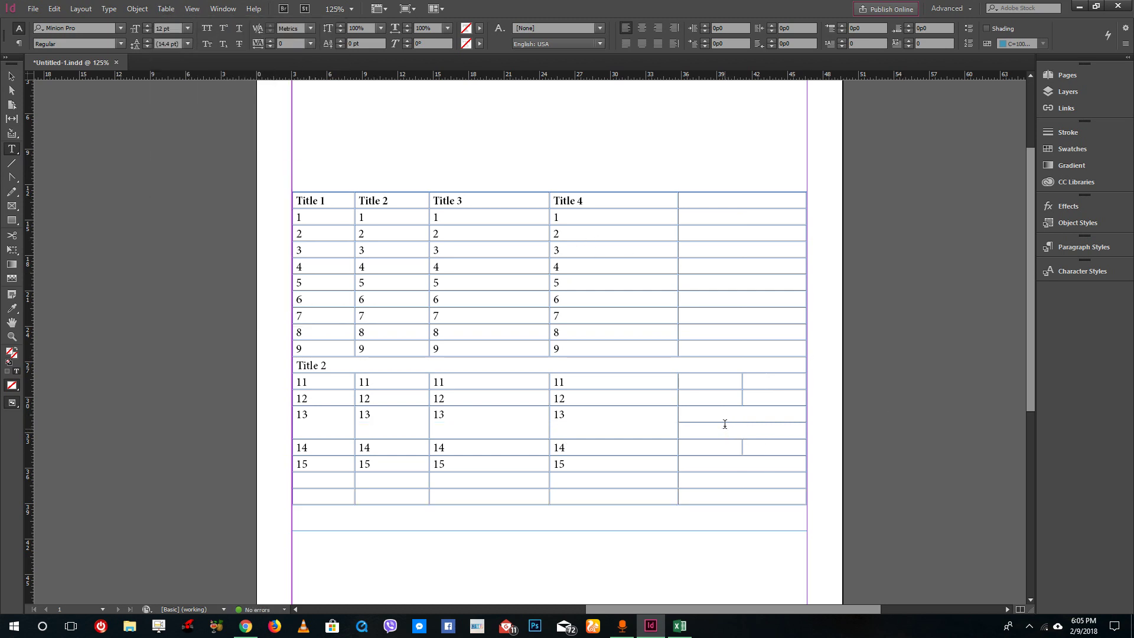
click(192, 8)
mouse_move(166, 8)
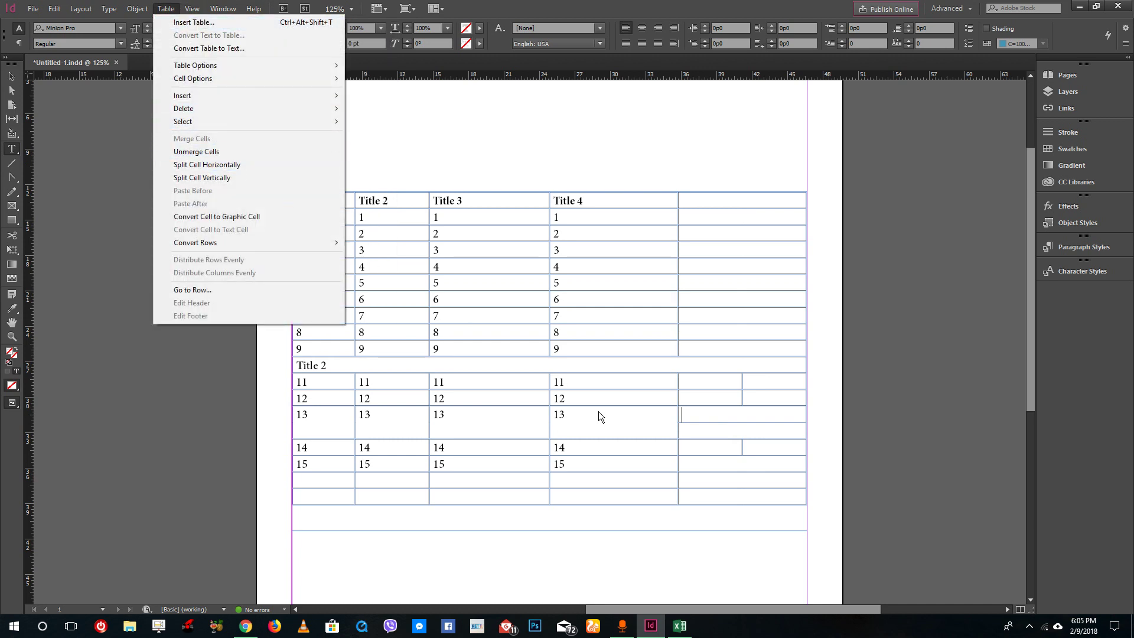
click(732, 430)
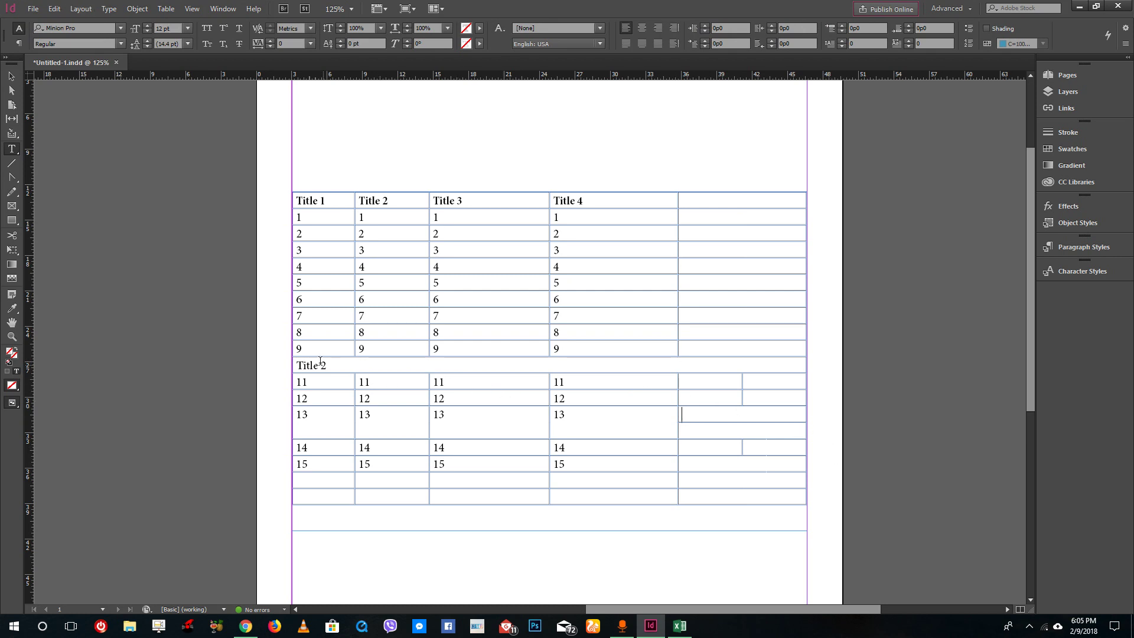
click(166, 8)
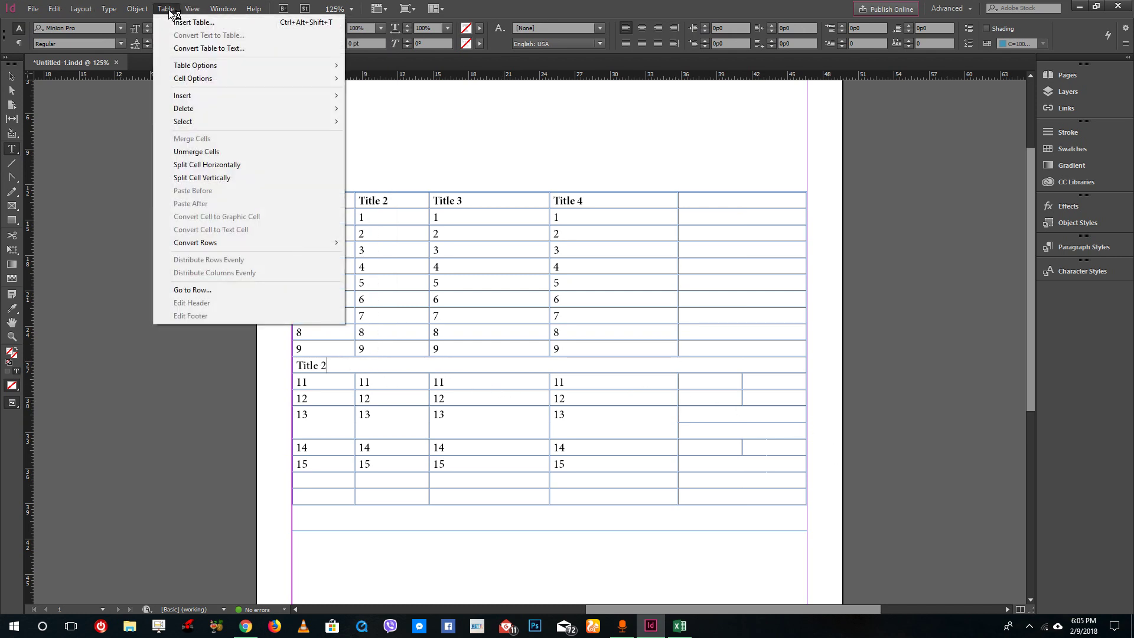
click(258, 151)
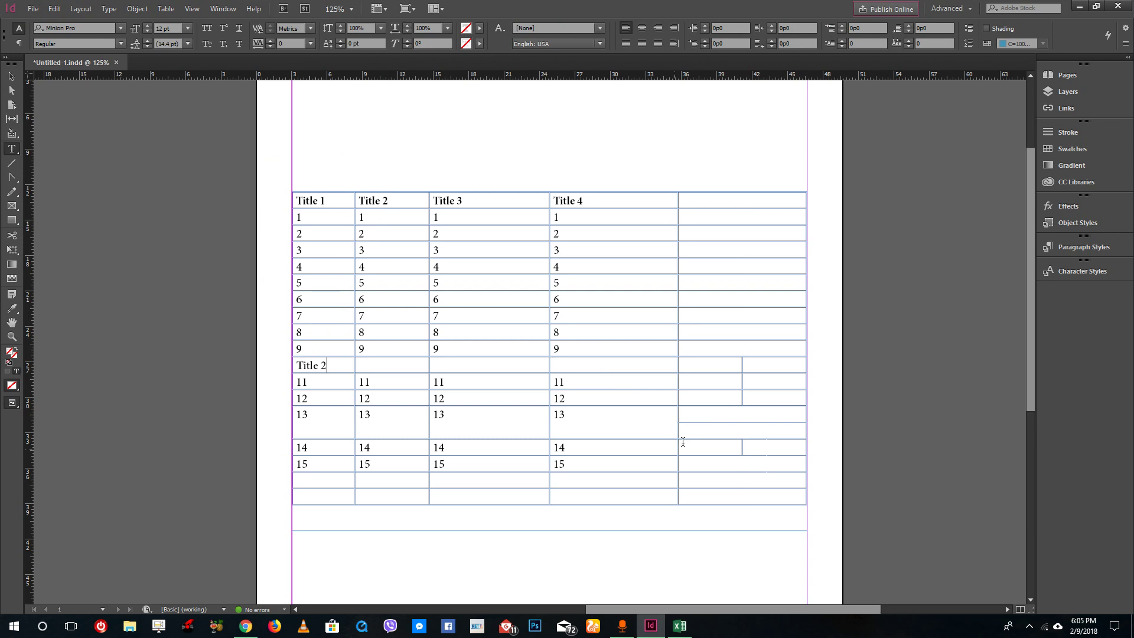
drag(767, 361, 295, 365)
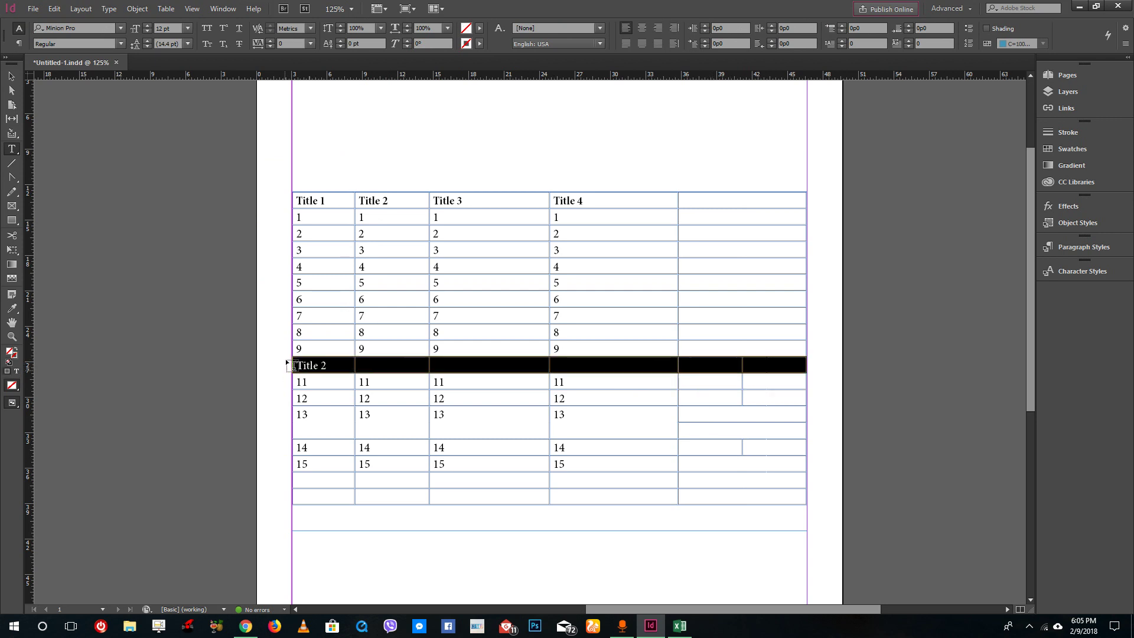
click(166, 8)
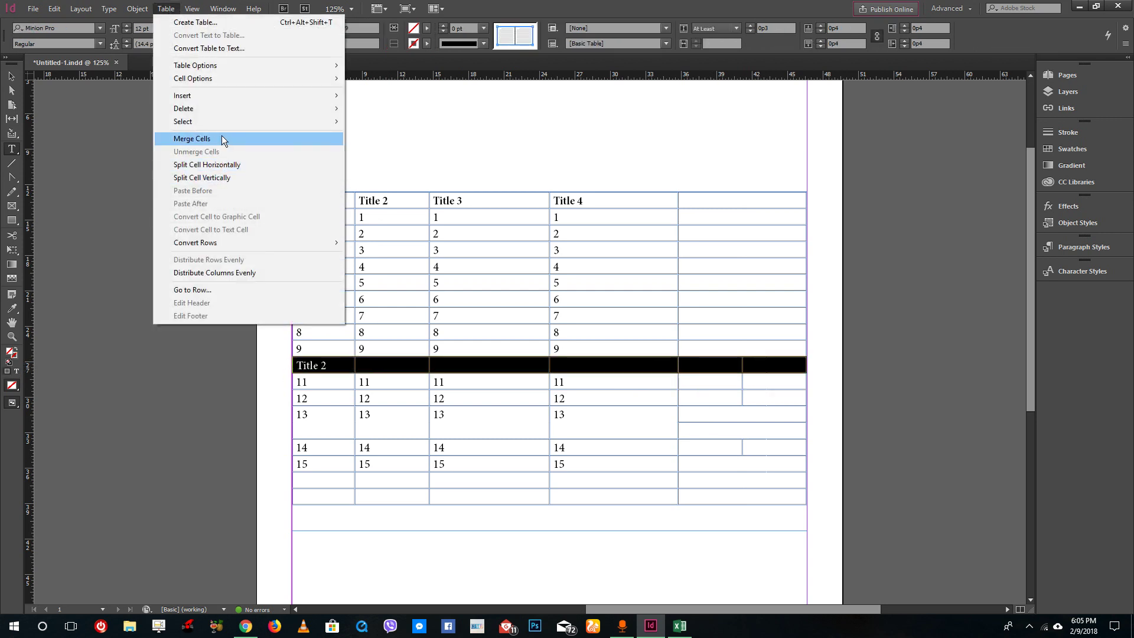
click(220, 140)
click(411, 355)
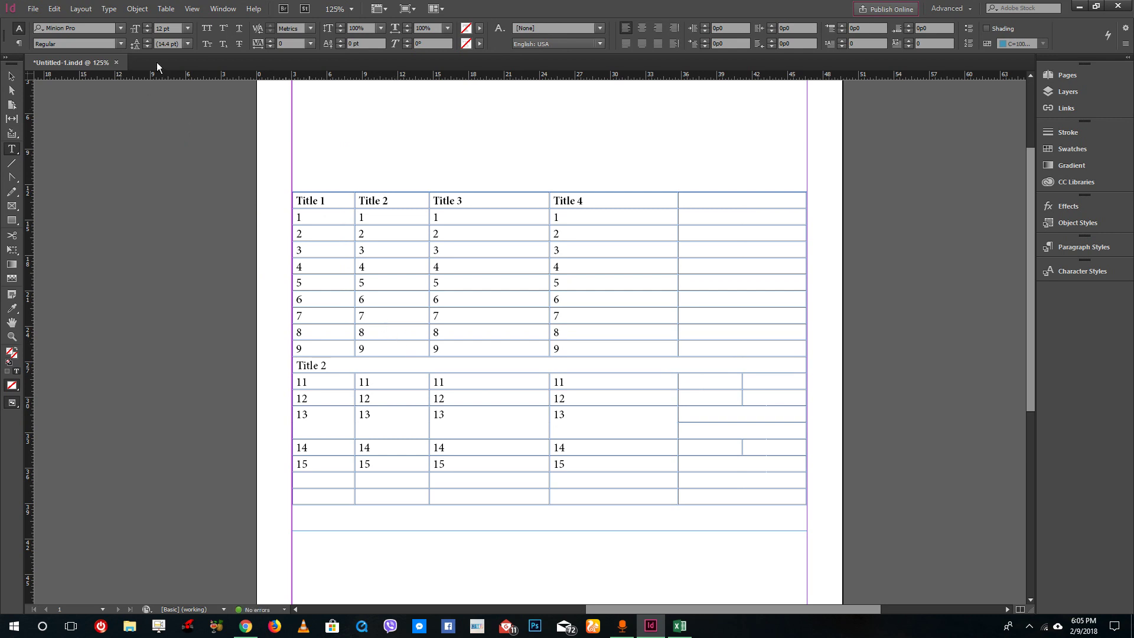
Browse the Table and Window menus, ending on the Window > Type & Tables submenu.
click(222, 9)
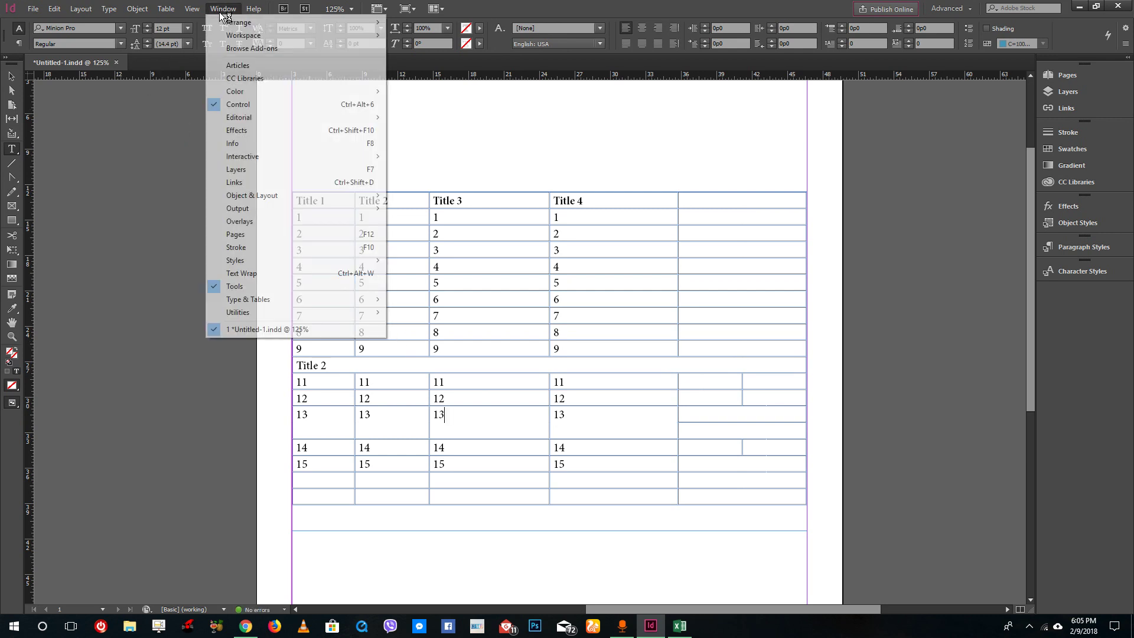
click(166, 8)
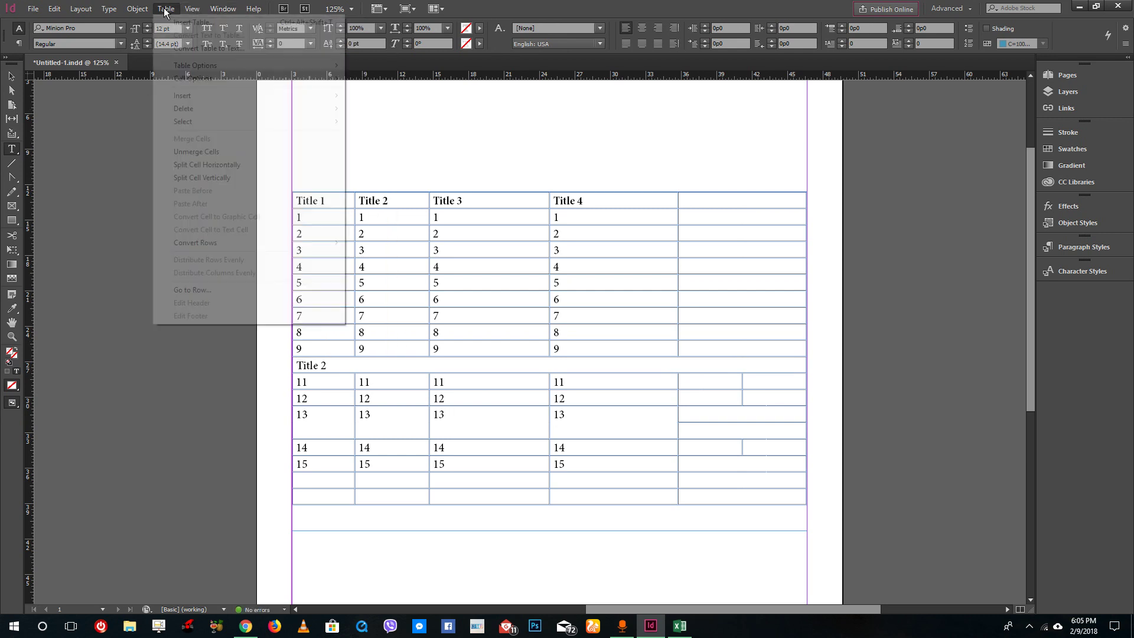
mouse_move(220, 65)
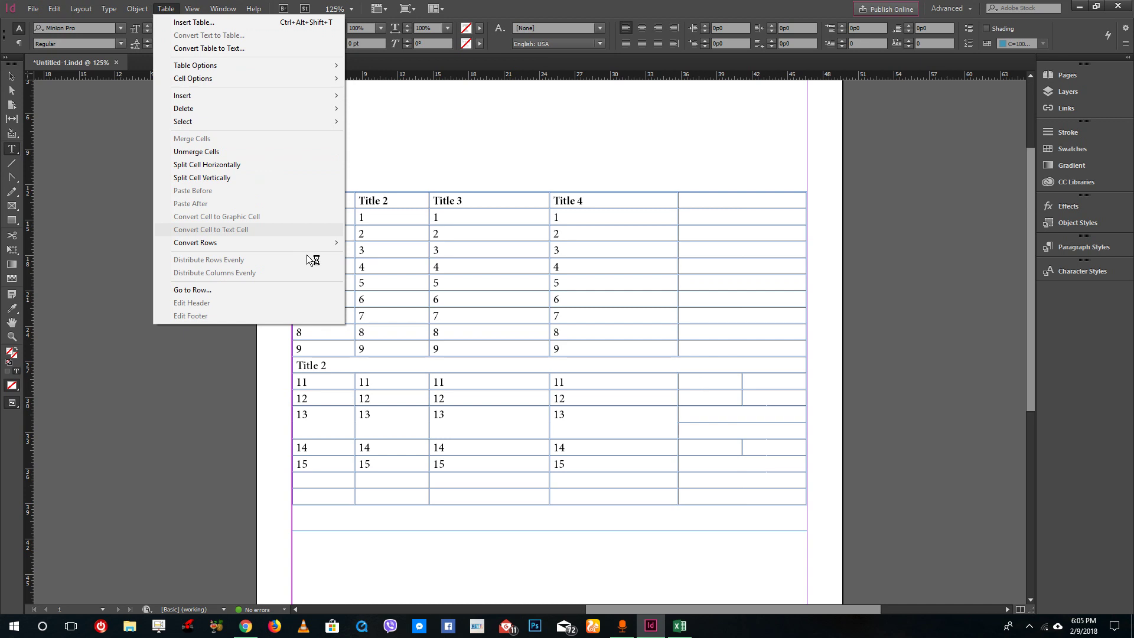
click(472, 288)
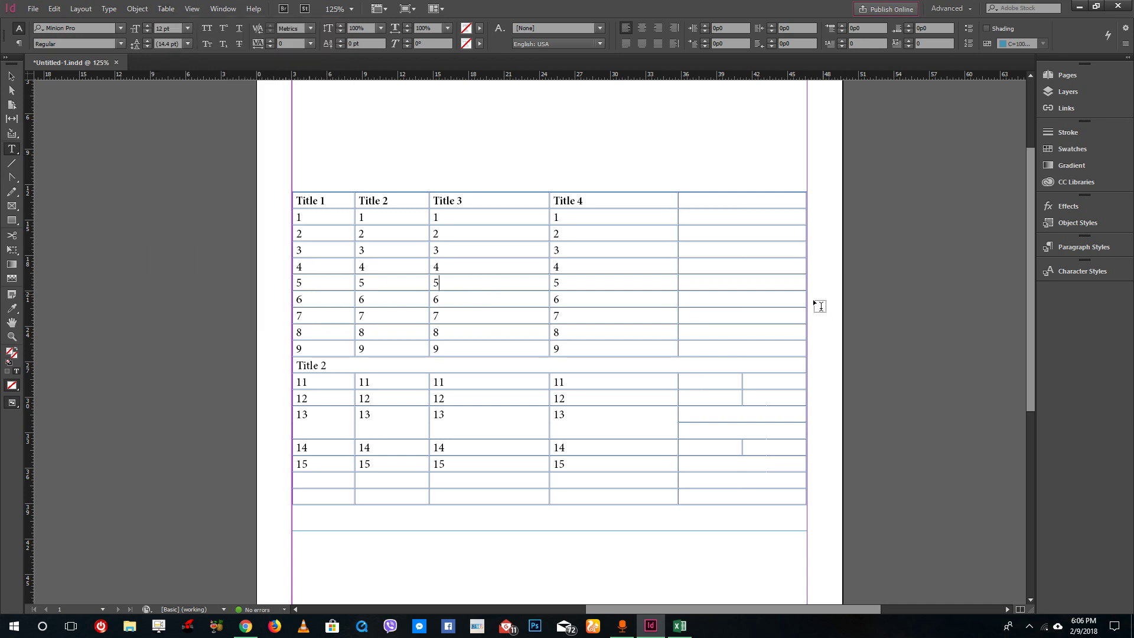
click(703, 297)
click(224, 8)
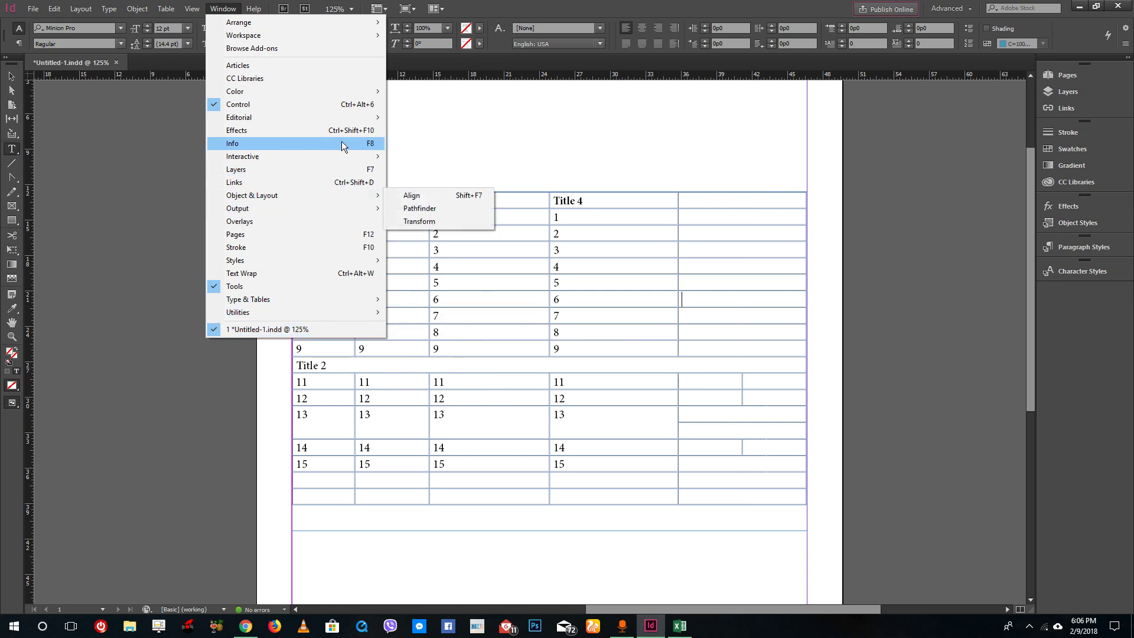
mouse_move(195, 12)
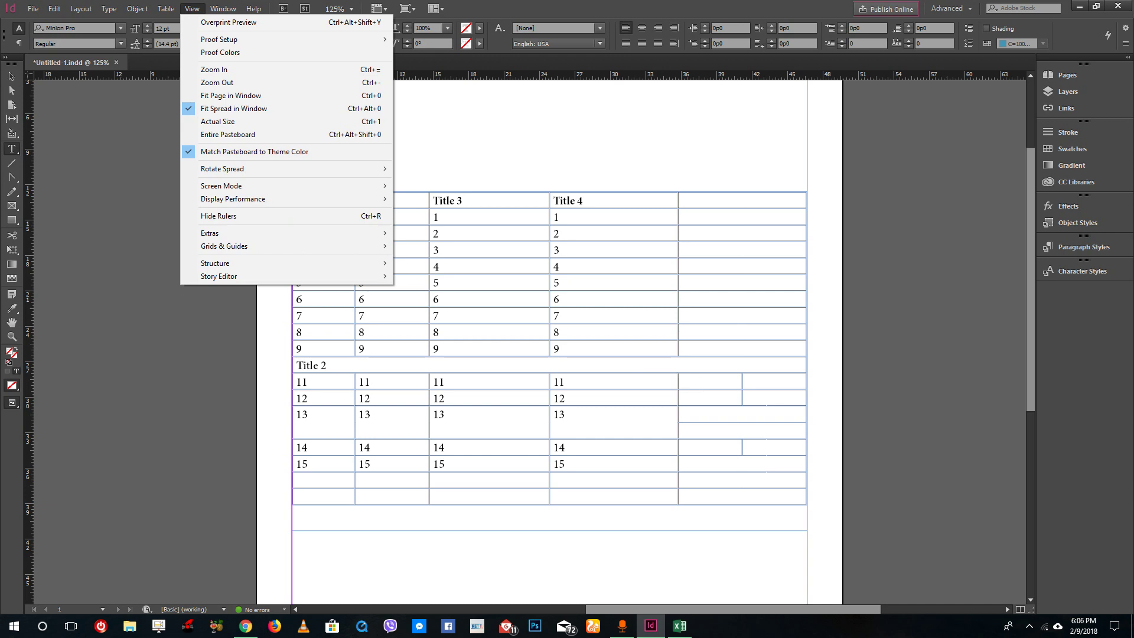
click(245, 626)
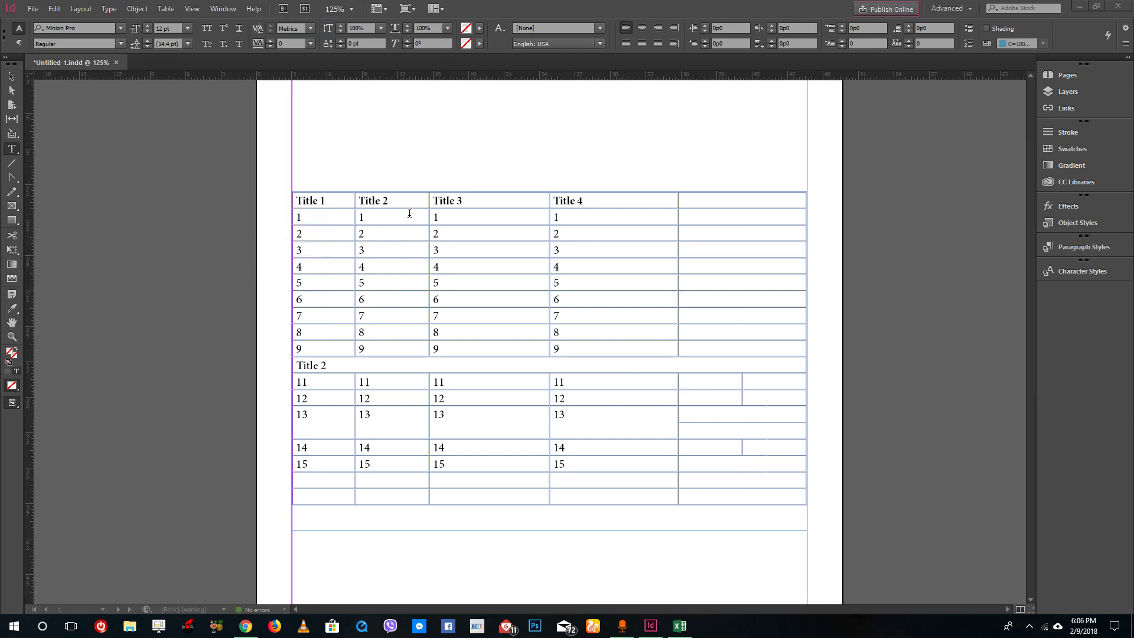
click(222, 8)
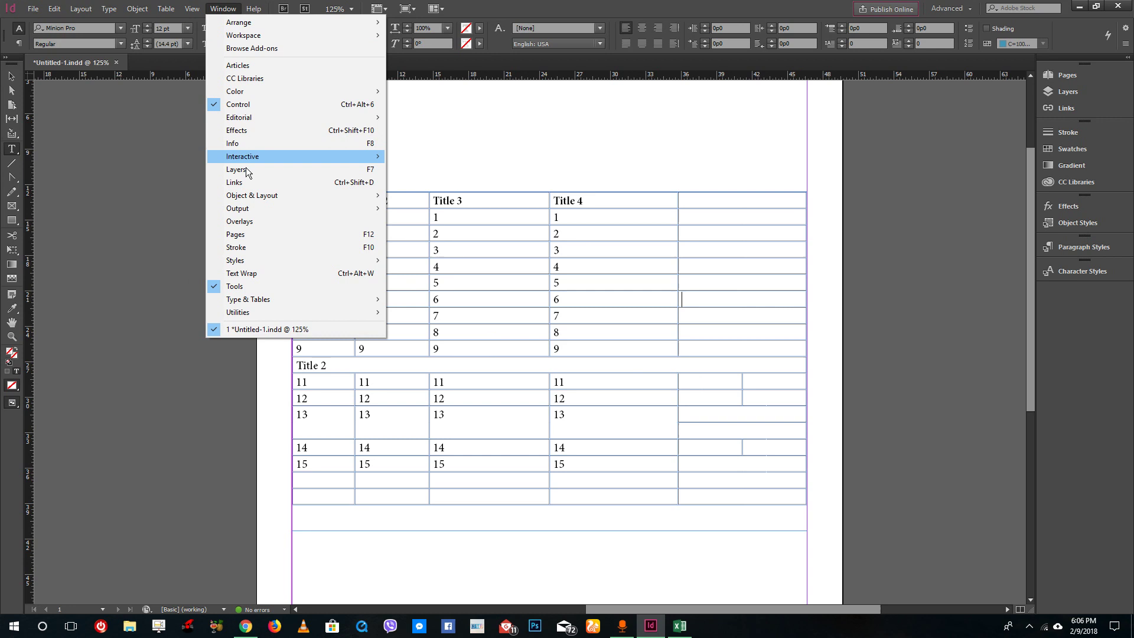
mouse_move(264, 299)
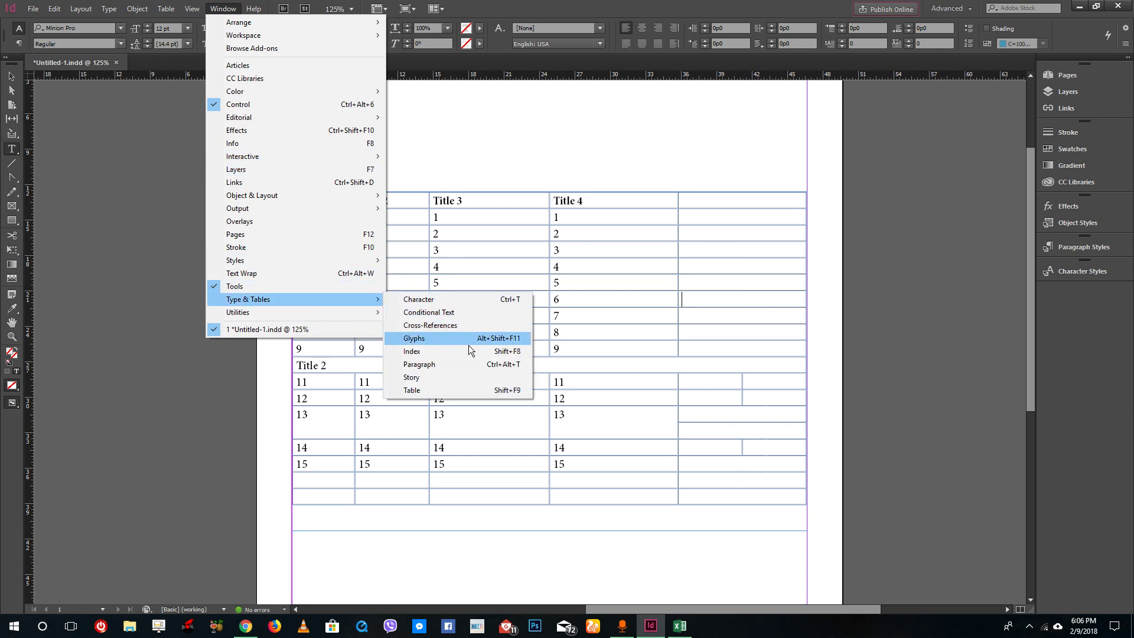
Open the Table panel, move it to the right side, and glance at table and cell styles.
click(436, 389)
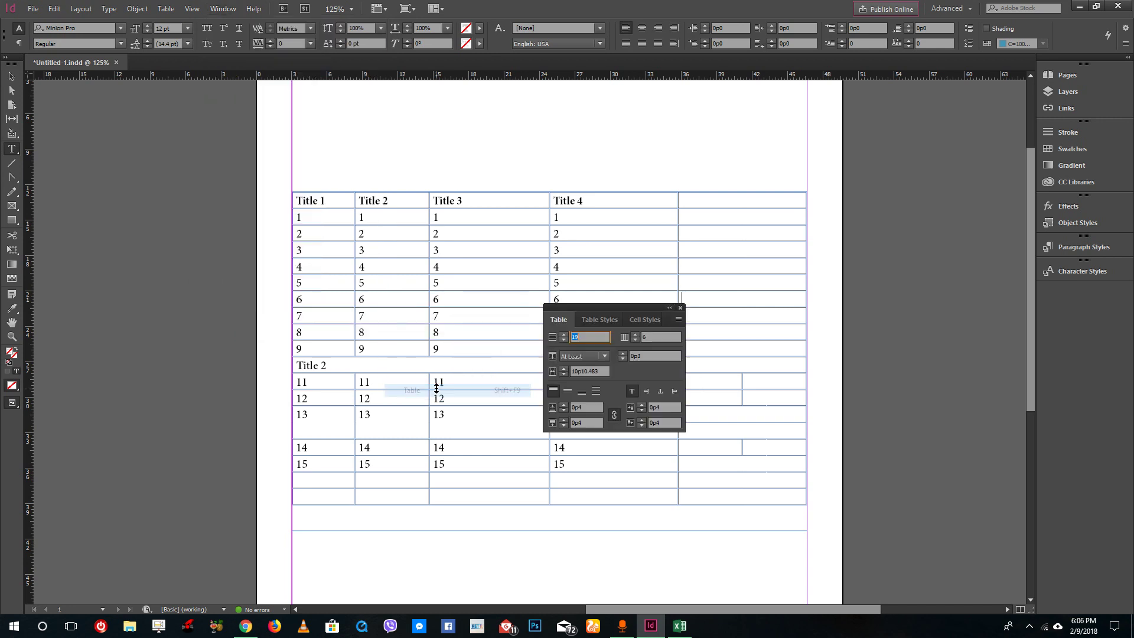
drag(627, 303, 961, 296)
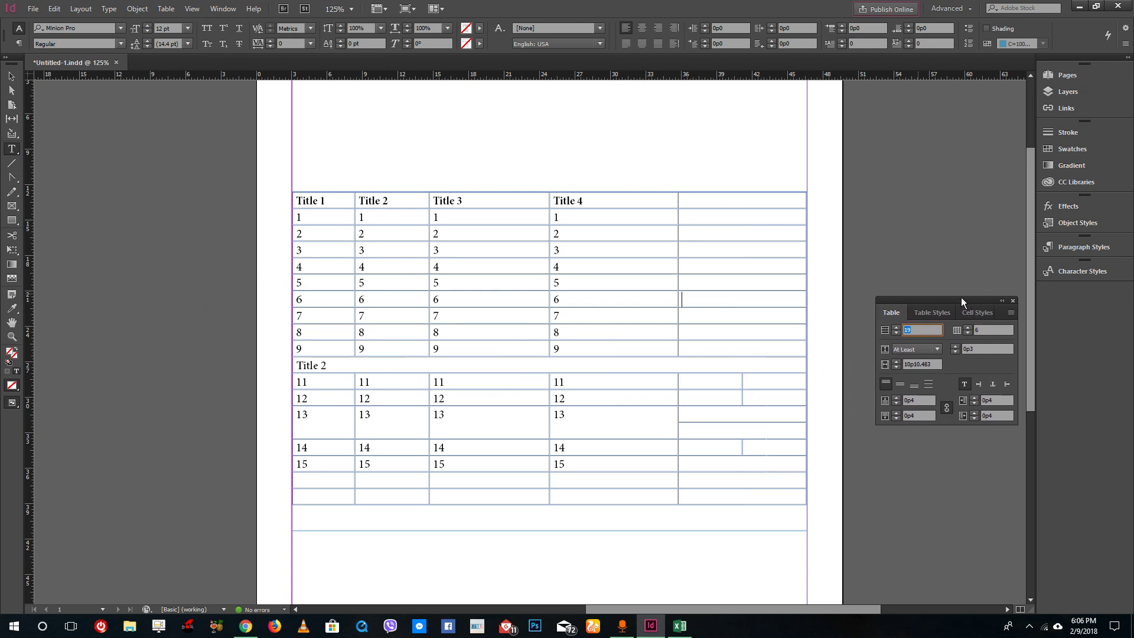
click(927, 311)
click(975, 314)
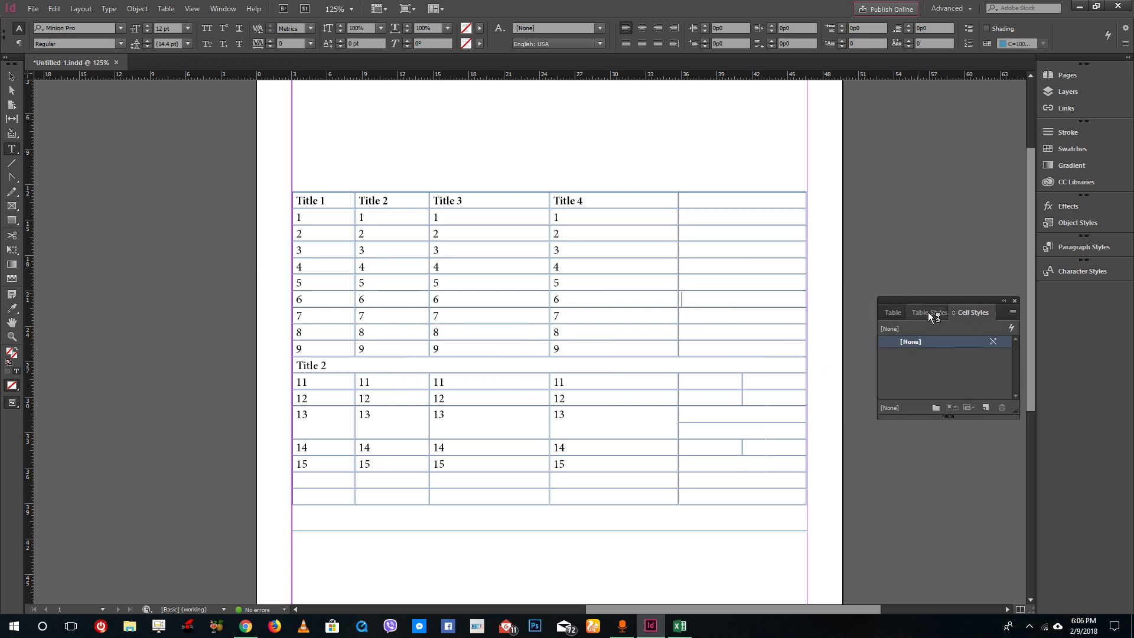
click(928, 313)
key(shift+F9)
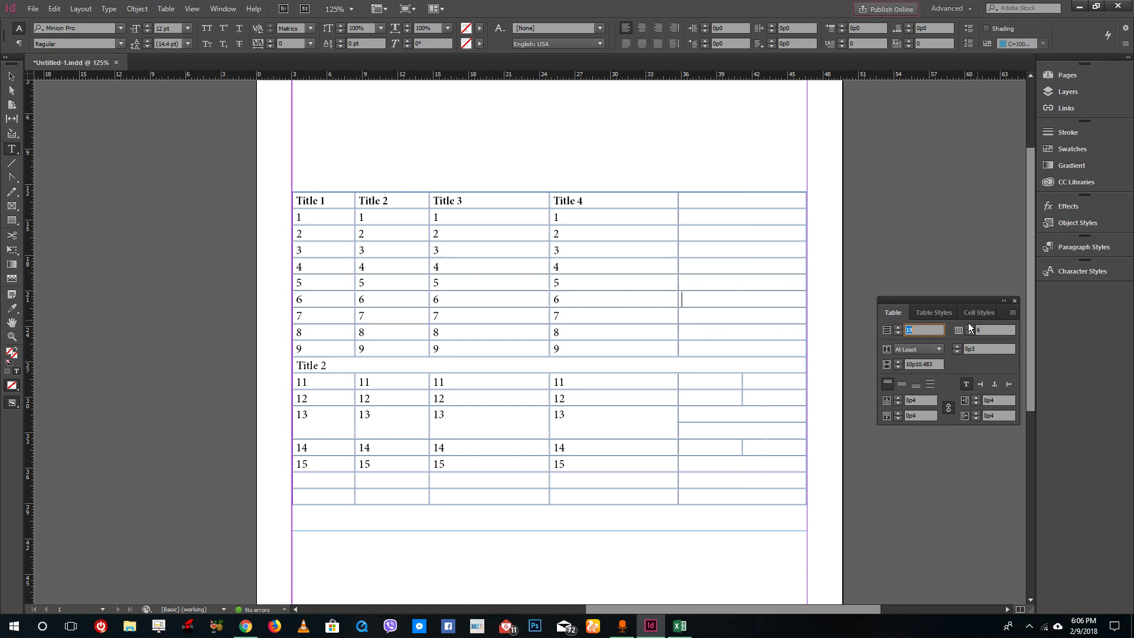
Select the row height value, then select the table's entire bottom row.
click(992, 349)
drag(982, 349, 951, 353)
click(709, 498)
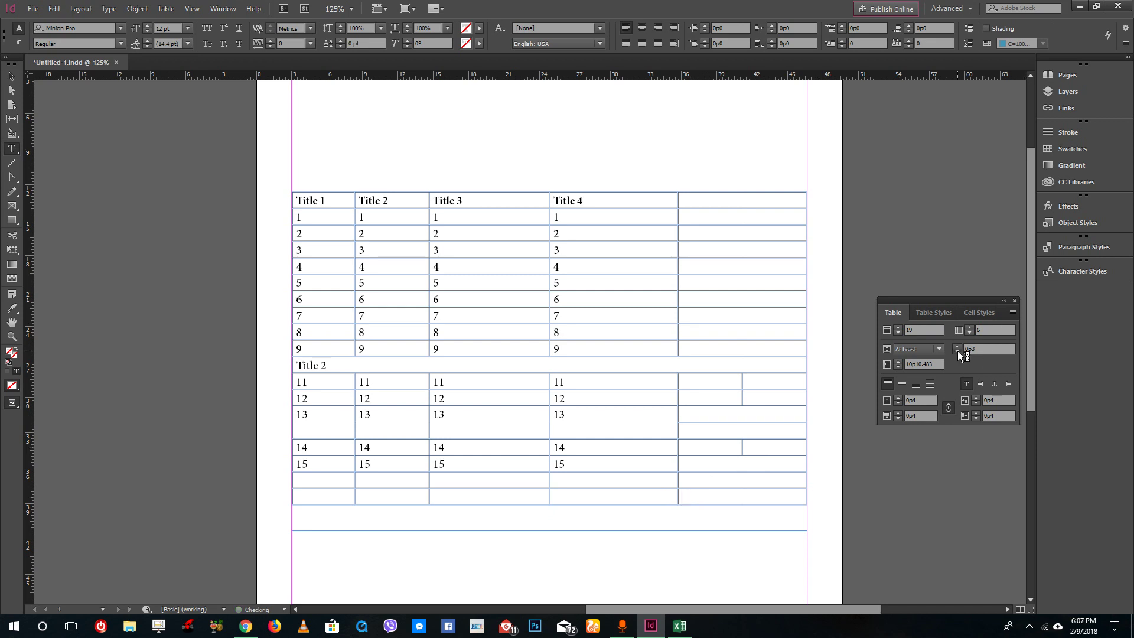
drag(686, 505, 370, 504)
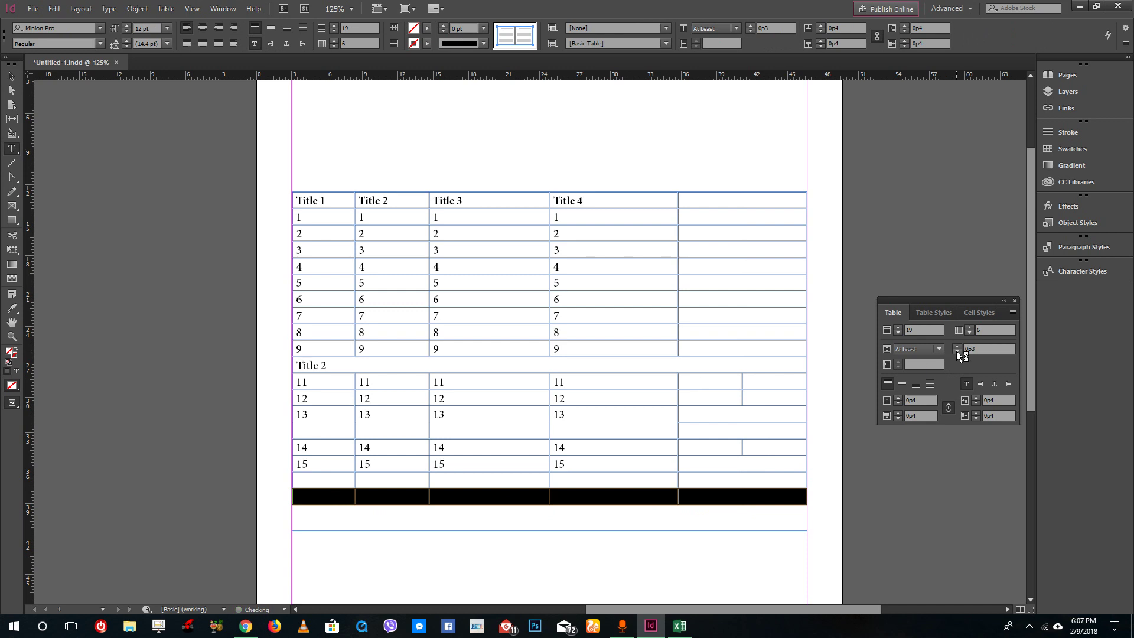
Set the bottom row height to At Least 5p0 in the Table panel.
click(989, 345)
click(990, 346)
text(5p0)
key(Return)
scroll(481, 372, down, 3)
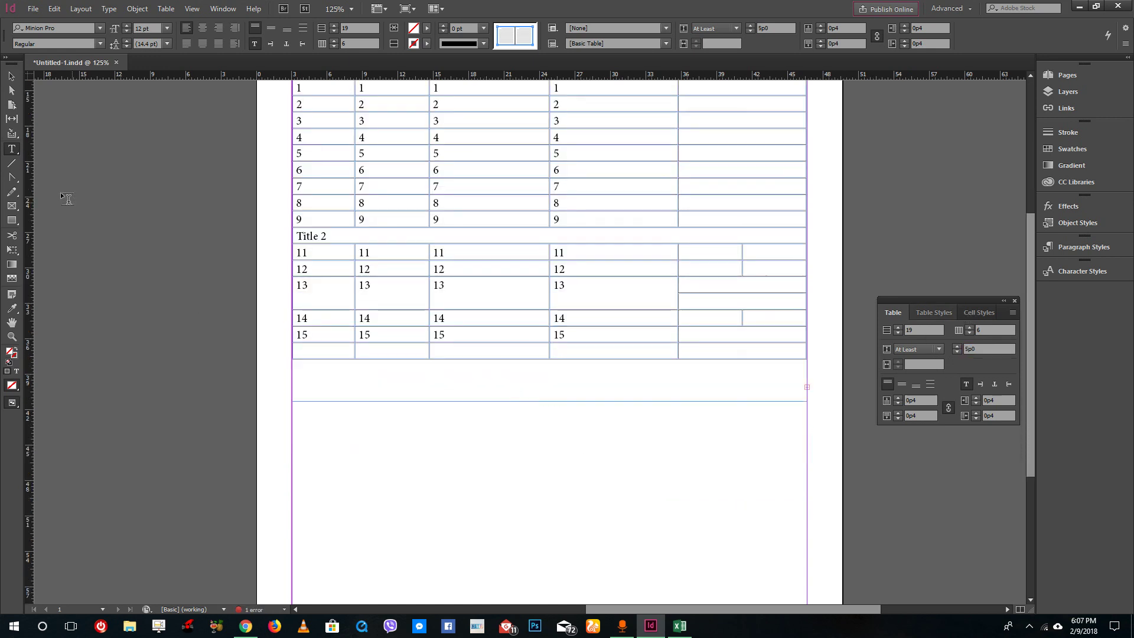
Drag the text frame's bottom edge down so the tall bottom row shows.
click(12, 77)
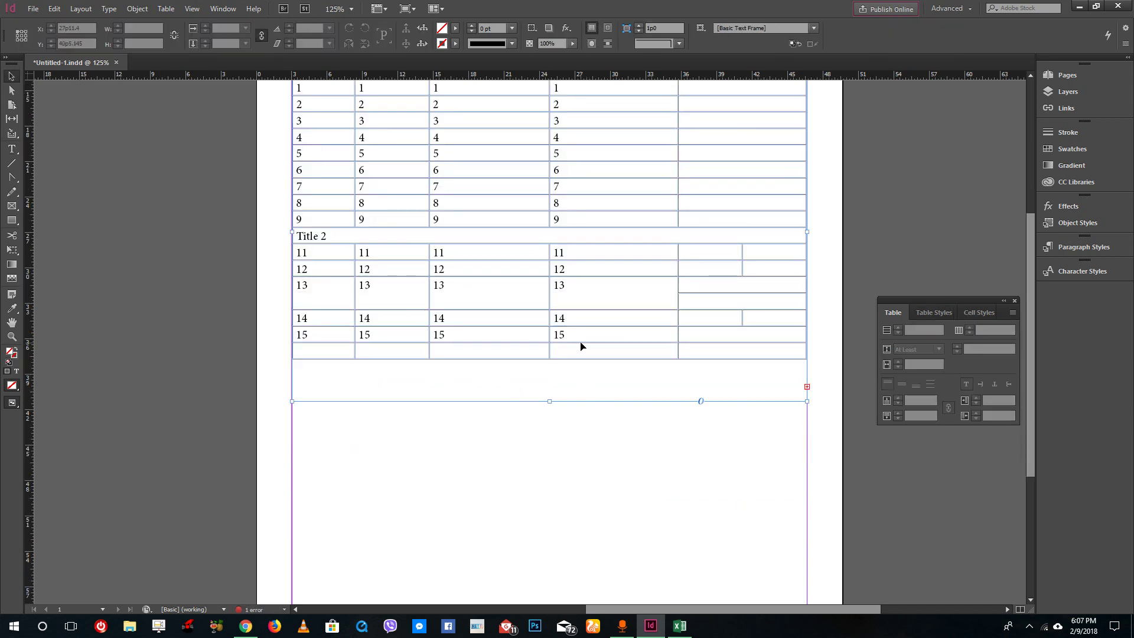
click(579, 344)
drag(552, 401, 556, 557)
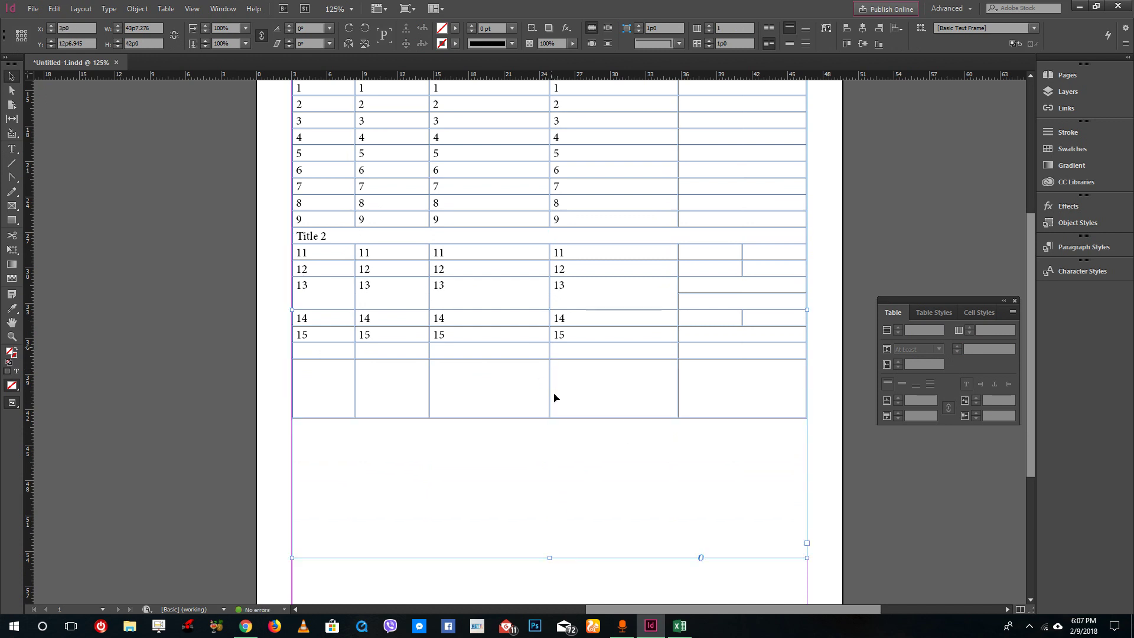
double_click(435, 367)
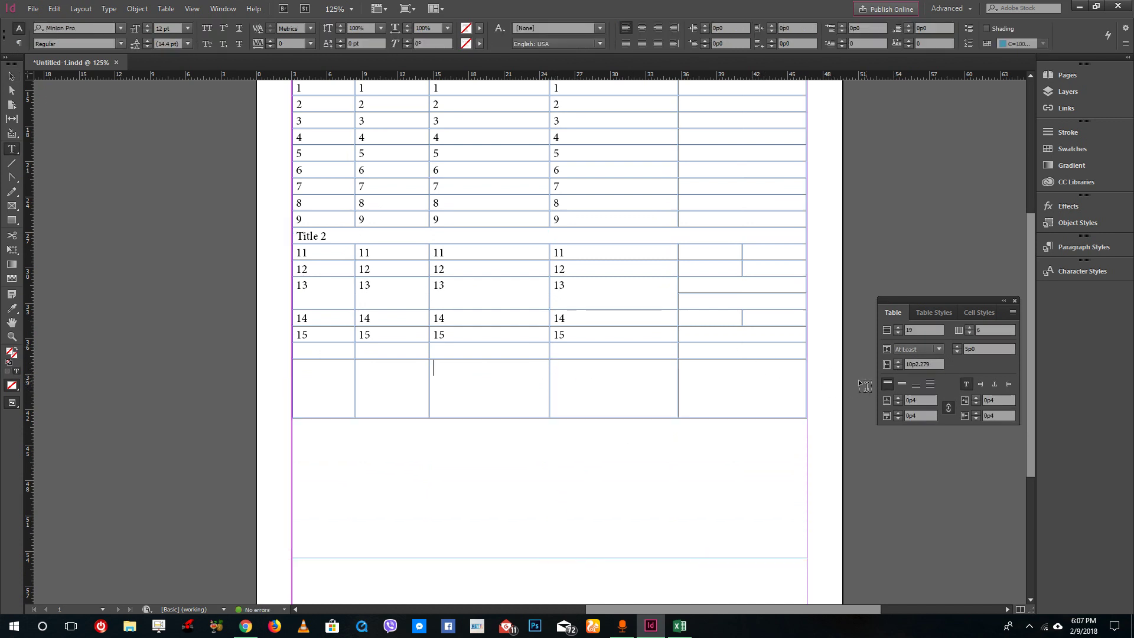
Step the bottom row height down to 4p5, then up to 4p8.
click(957, 352)
click(956, 351)
click(956, 352)
click(956, 352)
click(956, 352)
click(956, 352)
click(956, 352)
click(956, 346)
click(956, 346)
click(956, 346)
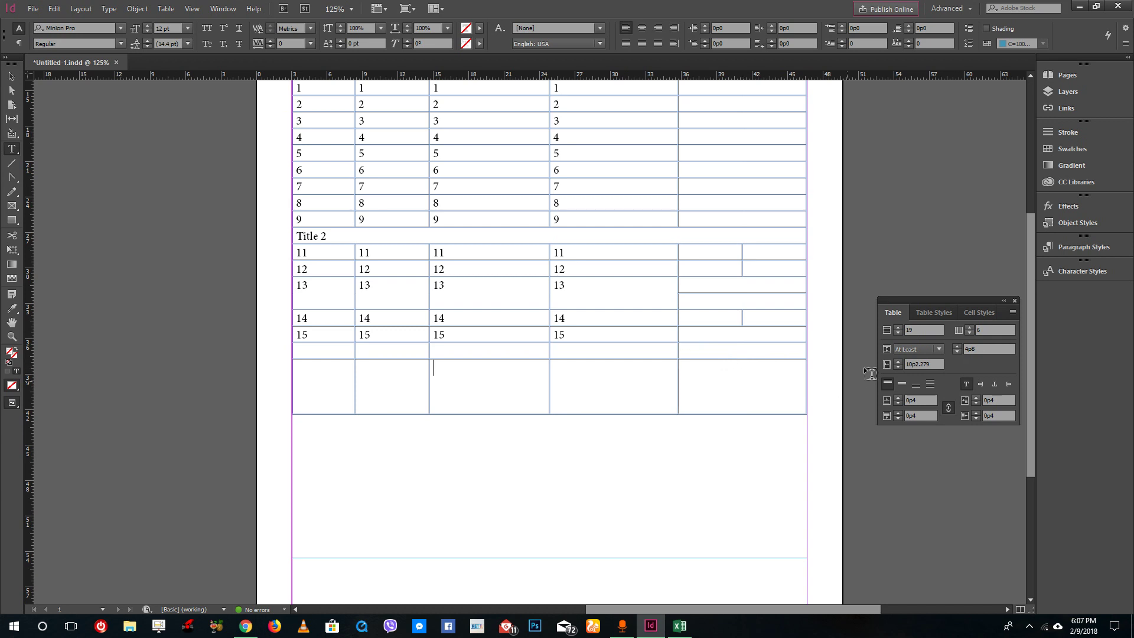
scroll(653, 347, down, 1)
scroll(591, 366, up, 1)
Type 'fgfdgfd' into the bottom row's third cell, removing an extra final letter.
text(fgfdgfdg)
drag(558, 384, 454, 352)
click(476, 369)
key(BackSpace)
key(Escape)
key(shift+Left)
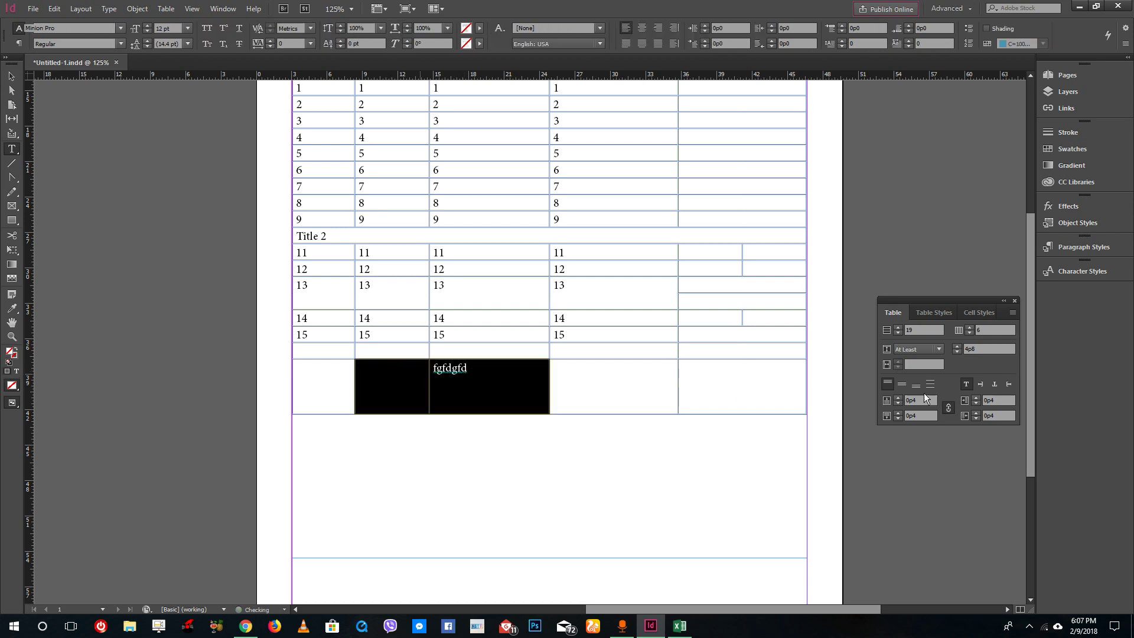
click(455, 397)
Try rotating the cell text through 90, 180 and 270 degrees, then reset to horizontal.
click(981, 384)
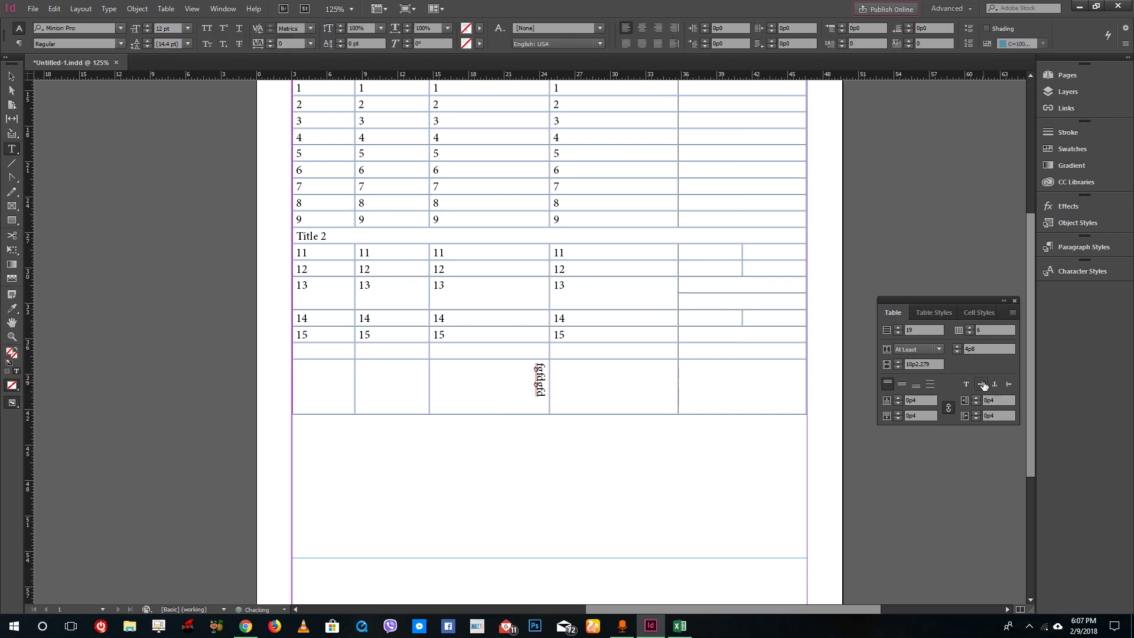
click(994, 385)
click(1009, 384)
click(979, 384)
click(966, 384)
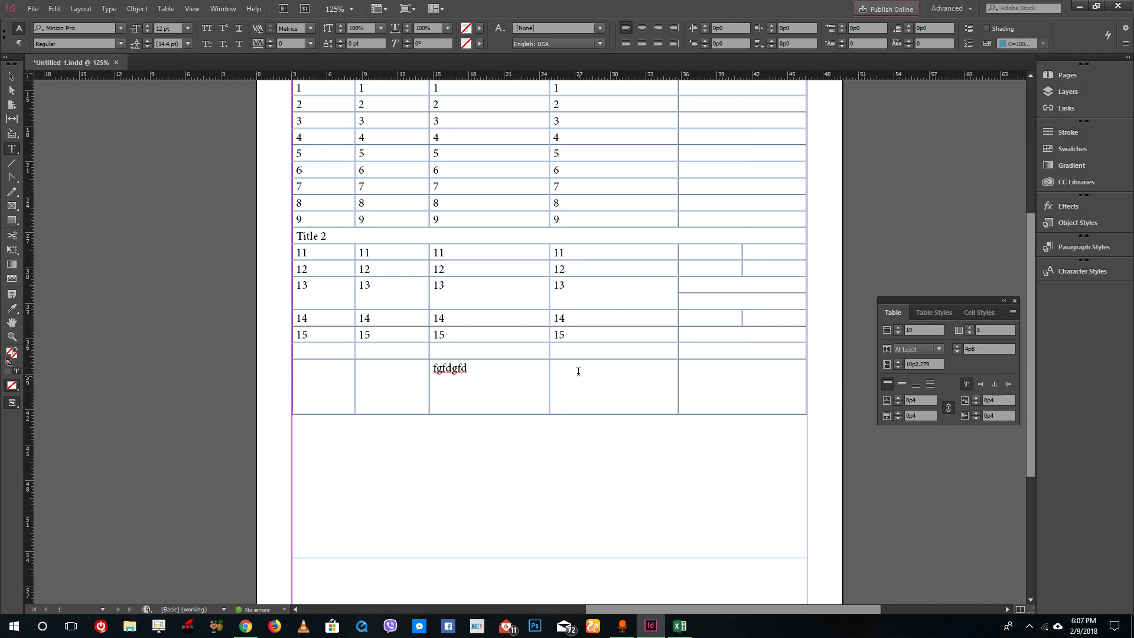
Raise the cell inset to 0p7 and back to 0p4, then clear the cell selection.
click(898, 398)
click(899, 398)
click(898, 398)
click(898, 403)
click(898, 402)
click(897, 403)
scroll(592, 322, up, 2)
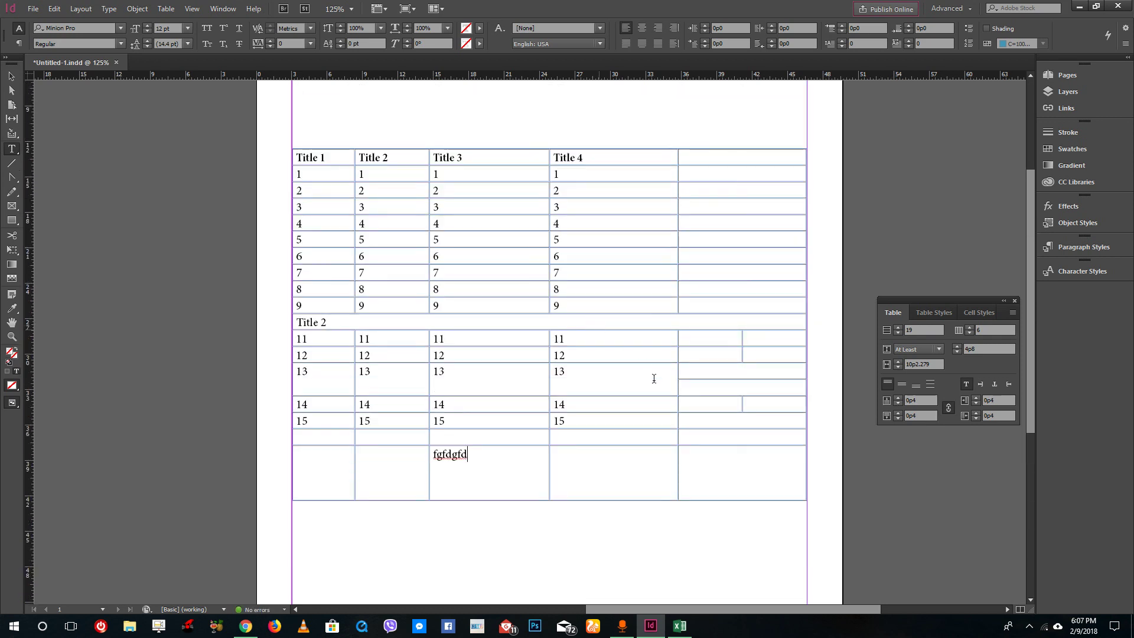
drag(732, 468, 372, 169)
click(523, 241)
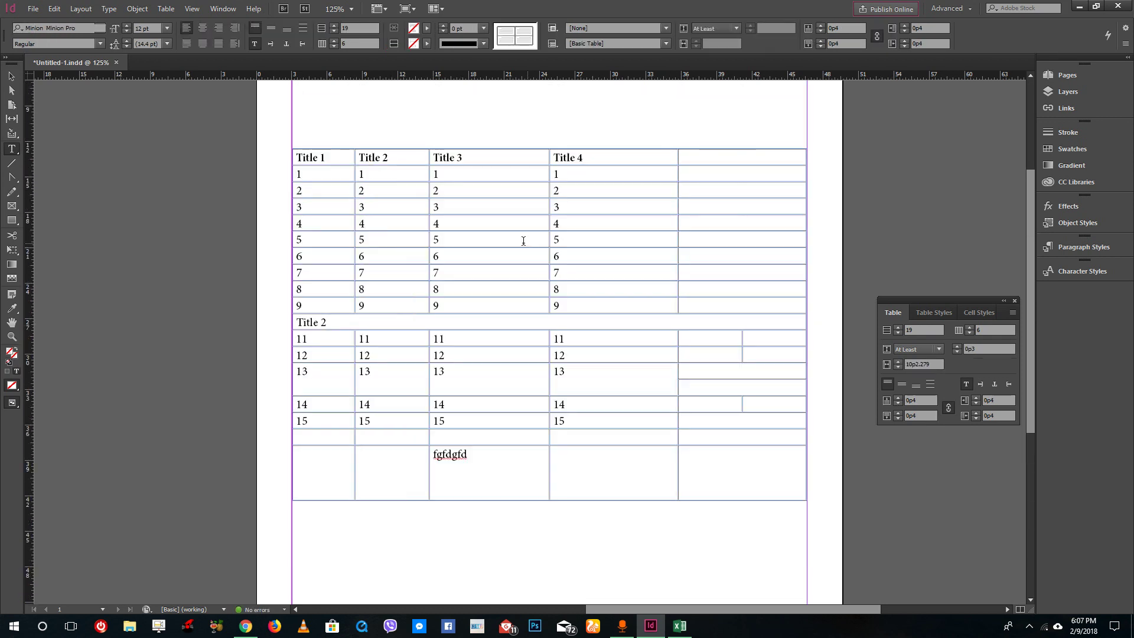